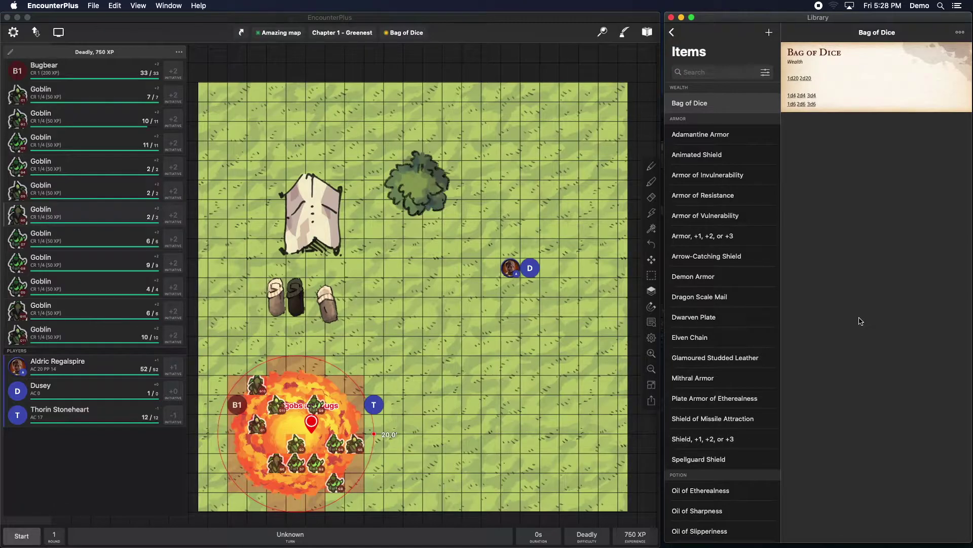
# - Move the "gobs and bugs" marker off the goblins and the fireball effect onto the open grass below the tree
pyautogui.click(426, 285)
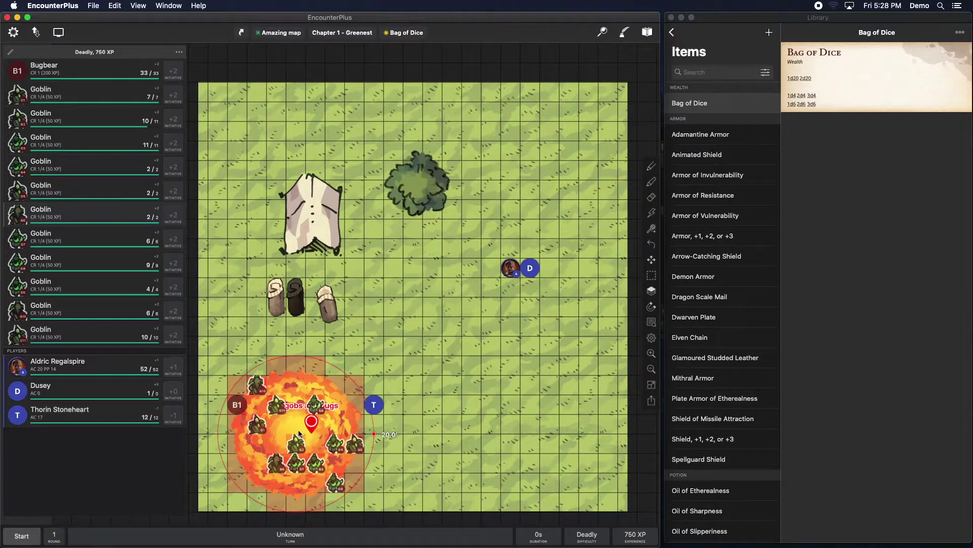
pyautogui.moveTo(310, 431); pyautogui.dragTo(352, 387)
pyautogui.moveTo(299, 433); pyautogui.dragTo(454, 288)
# - Move the bugbear token and several goblin tokens up and across the map toward the sleeping bags
pyautogui.scroll(-3, 310, 404)
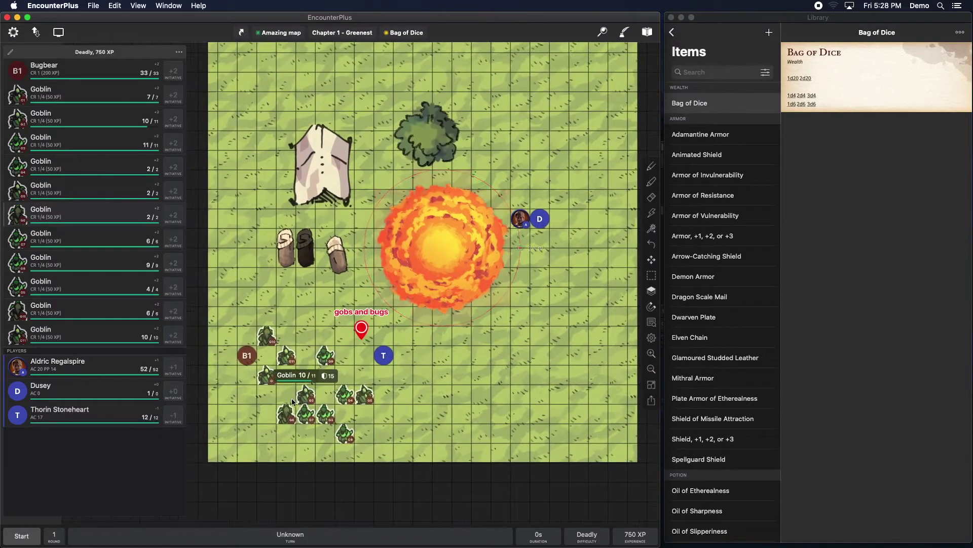
pyautogui.moveTo(292, 401); pyautogui.dragTo(292, 323)
pyautogui.moveTo(247, 355); pyautogui.dragTo(247, 277)
pyautogui.moveTo(274, 342); pyautogui.dragTo(274, 304)
pyautogui.moveTo(288, 360); pyautogui.dragTo(250, 361)
pyautogui.moveTo(325, 356); pyautogui.dragTo(305, 374)
pyautogui.moveTo(428, 355); pyautogui.dragTo(419, 407)
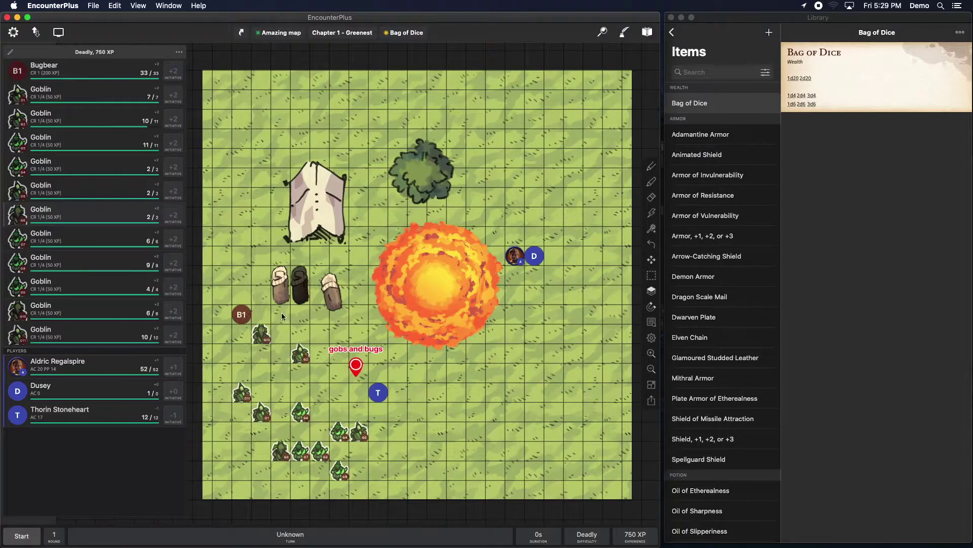
# - Turn off Battle Map Visible in the main layout settings and close the settings
pyautogui.click(12, 32)
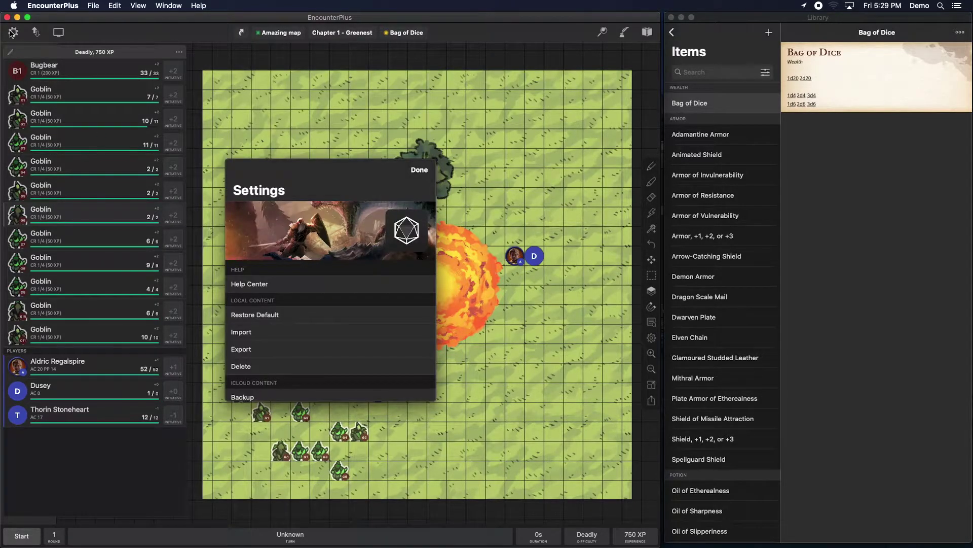
pyautogui.scroll(-10, 324, 332)
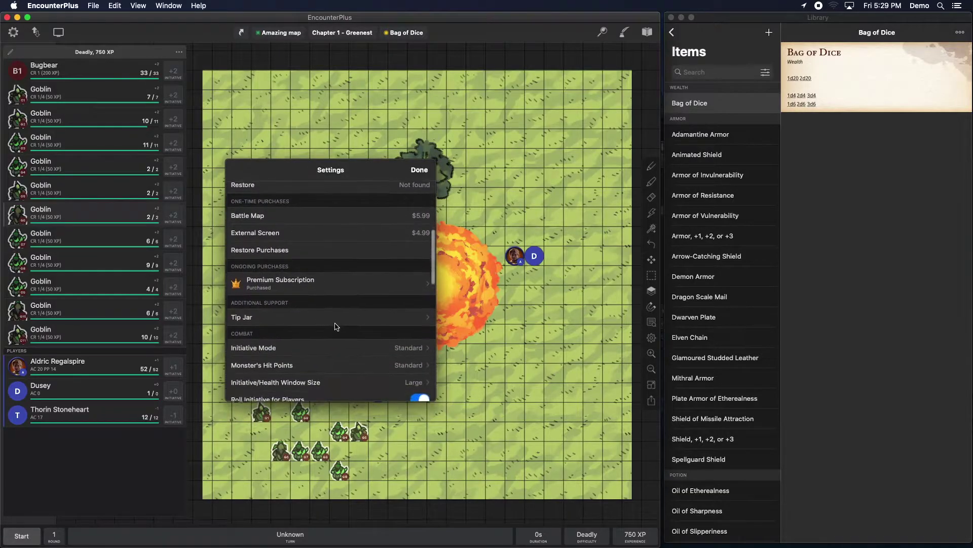
pyautogui.scroll(-10, 336, 326)
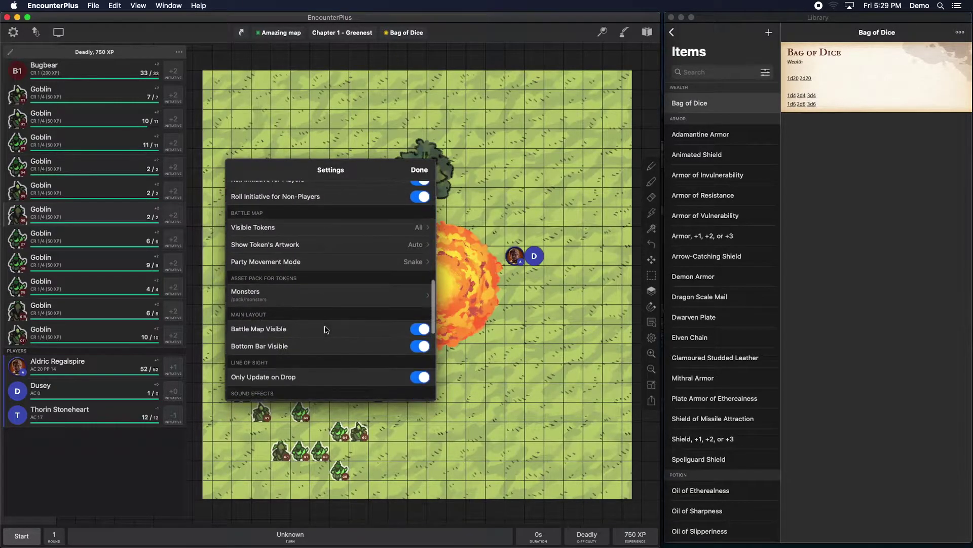
pyautogui.scroll(-5, 326, 329)
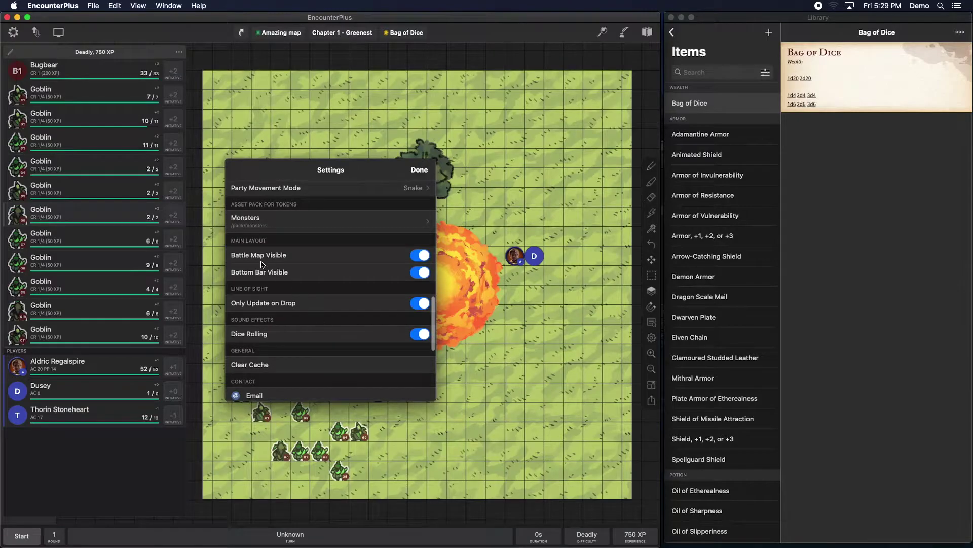
pyautogui.click(421, 256)
pyautogui.click(422, 172)
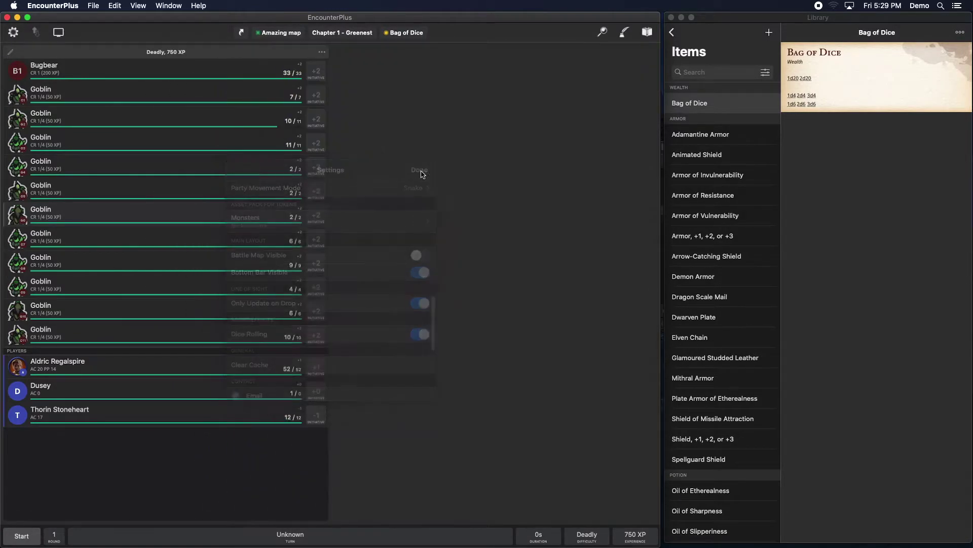
# - Close the Library window and widen the main encounter window to fill the screen
pyautogui.click(673, 23)
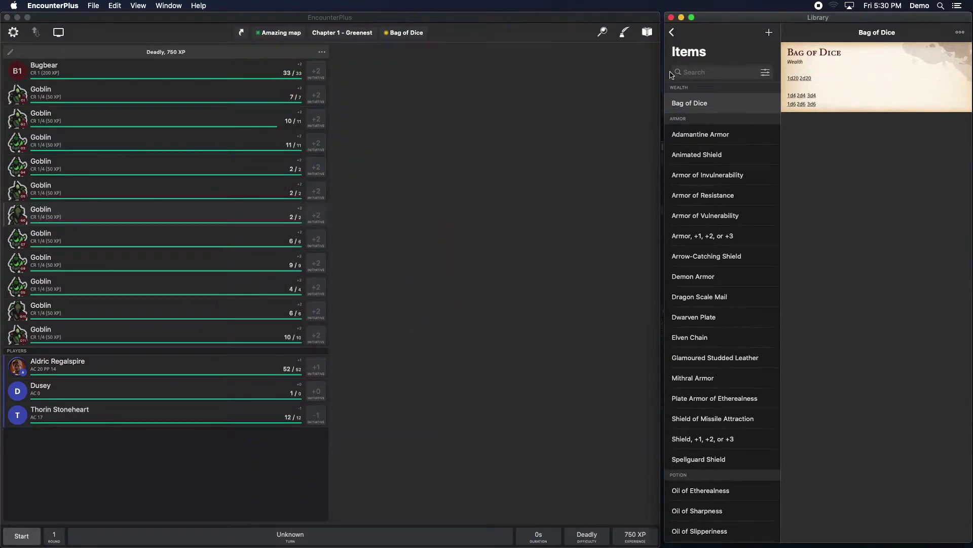
pyautogui.click(671, 17)
pyautogui.moveTo(662, 153); pyautogui.dragTo(971, 147)
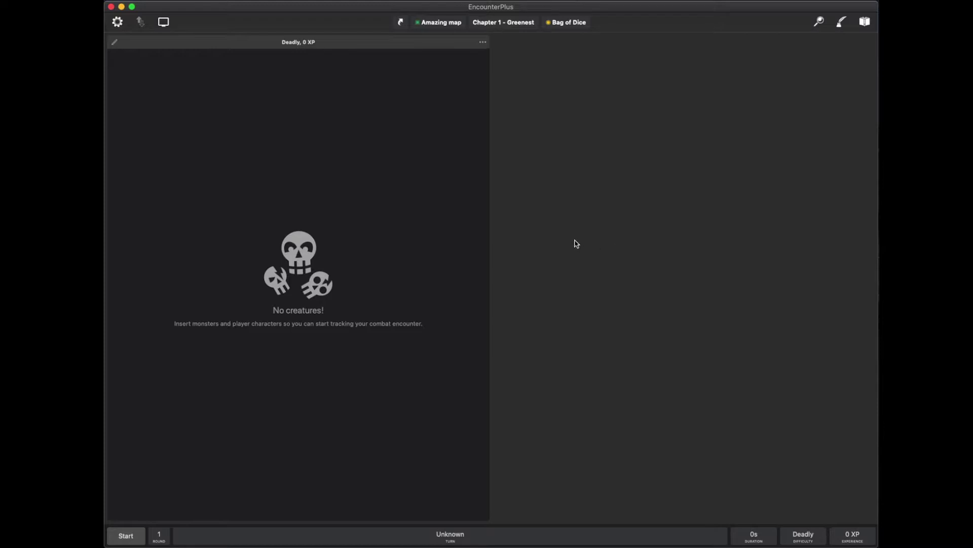
# - Search the monsters for "zomb" to add to the encounter, and roll the Zombie's 3d8+9 hit points from its stat block
pyautogui.click(483, 42)
pyautogui.click(482, 74)
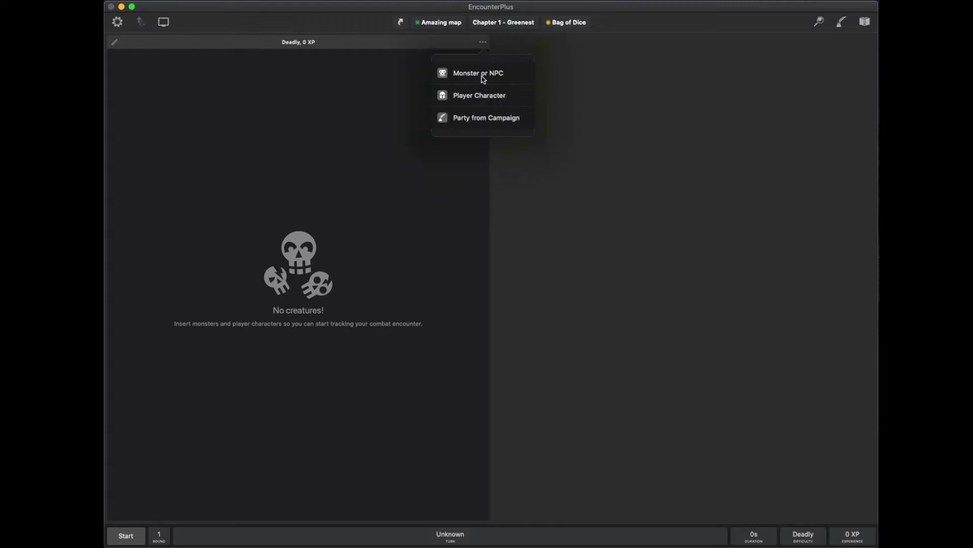
pyautogui.click(478, 75)
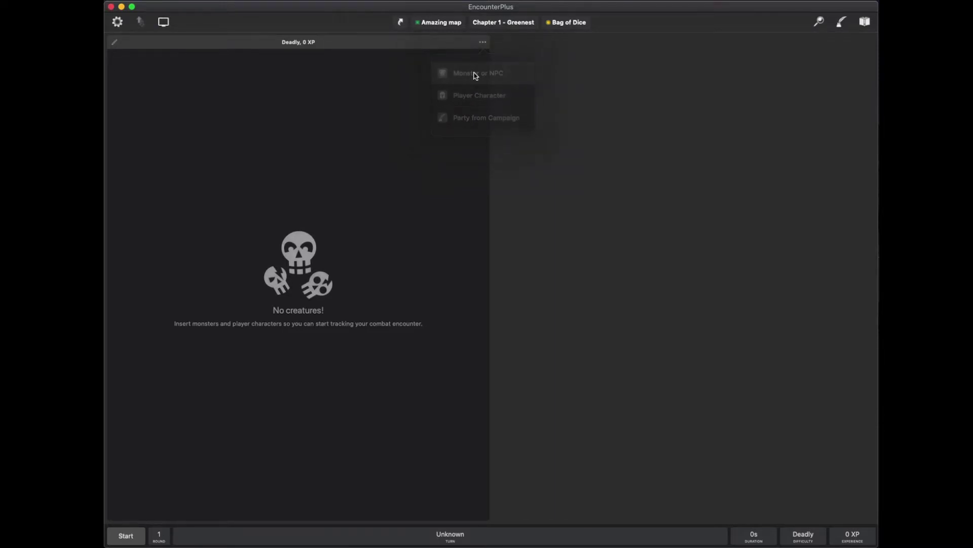
pyautogui.click(394, 149)
pyautogui.write('zomb')
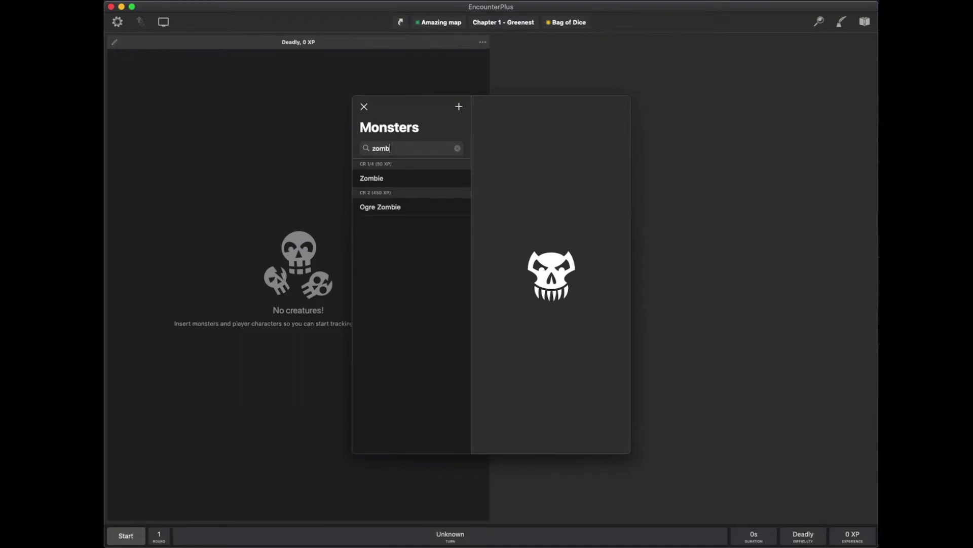
pyautogui.click(404, 178)
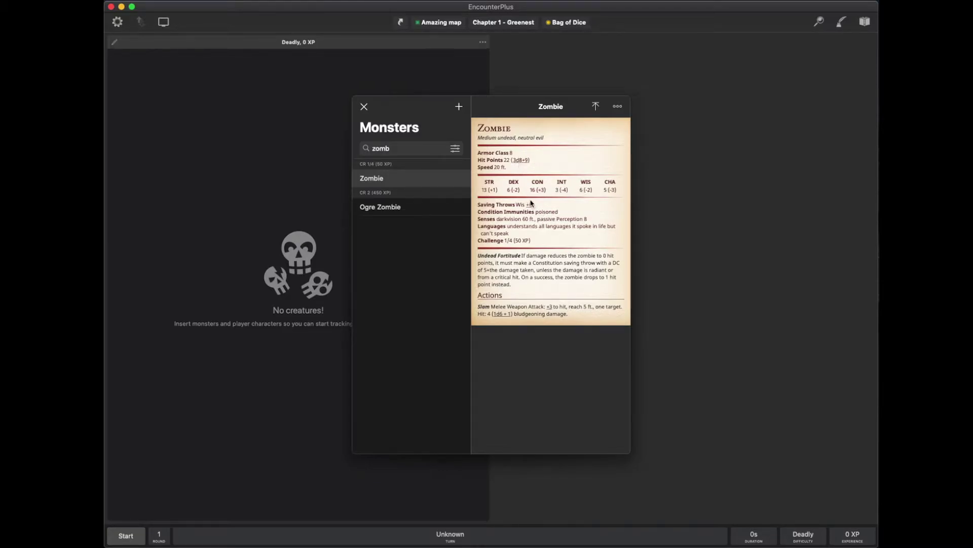
pyautogui.click(520, 159)
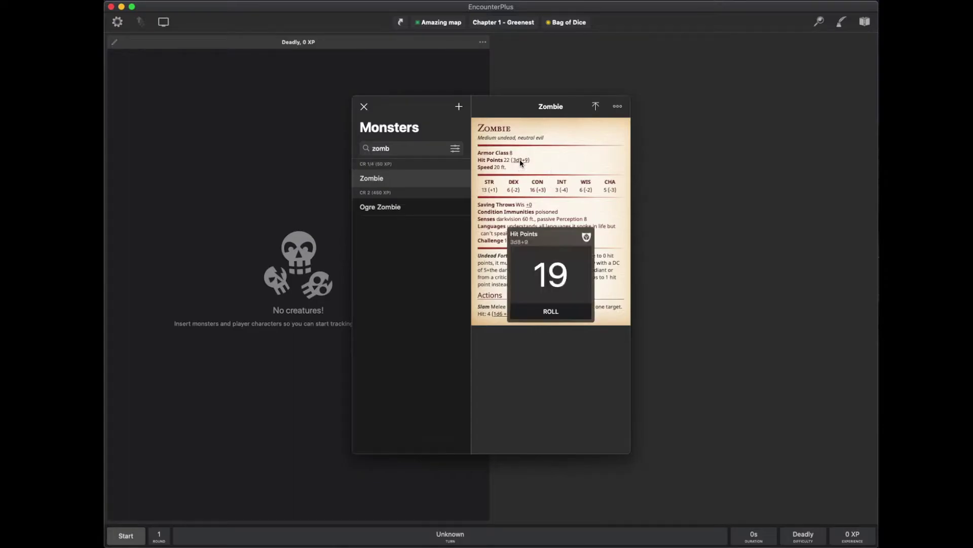
pyautogui.click(551, 160)
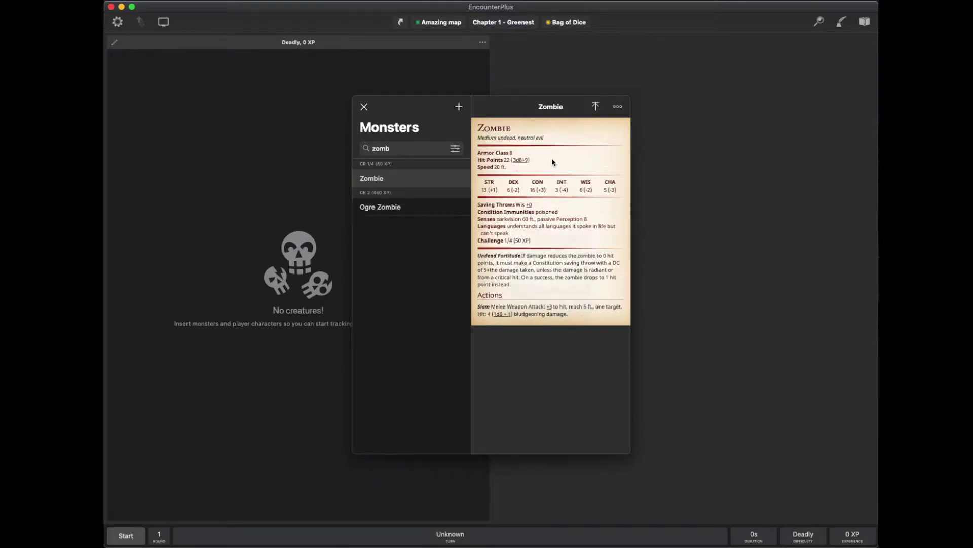
# - Add four Zombies and one Ogre Zombie to the encounter and close the monster list
pyautogui.click(596, 108)
pyautogui.click(596, 108)
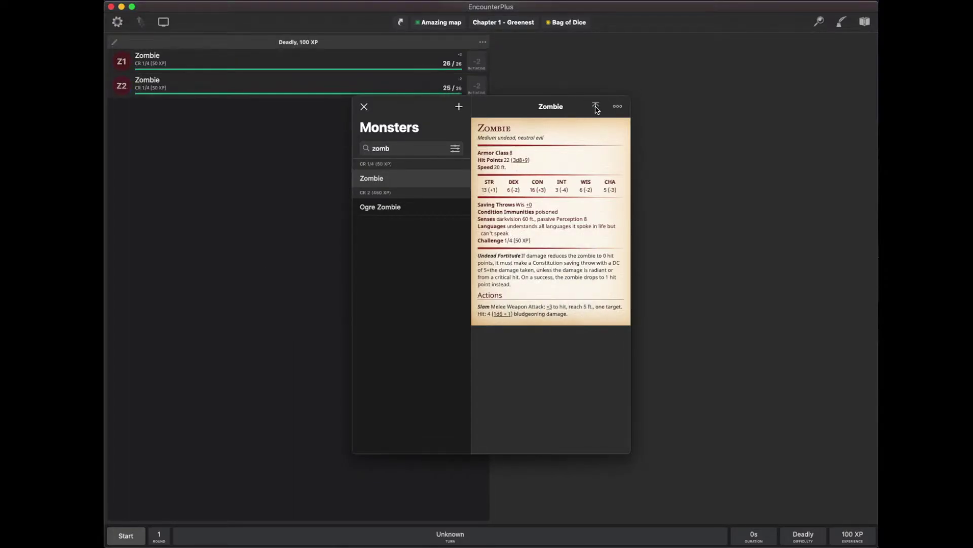
pyautogui.click(597, 108)
pyautogui.click(597, 108)
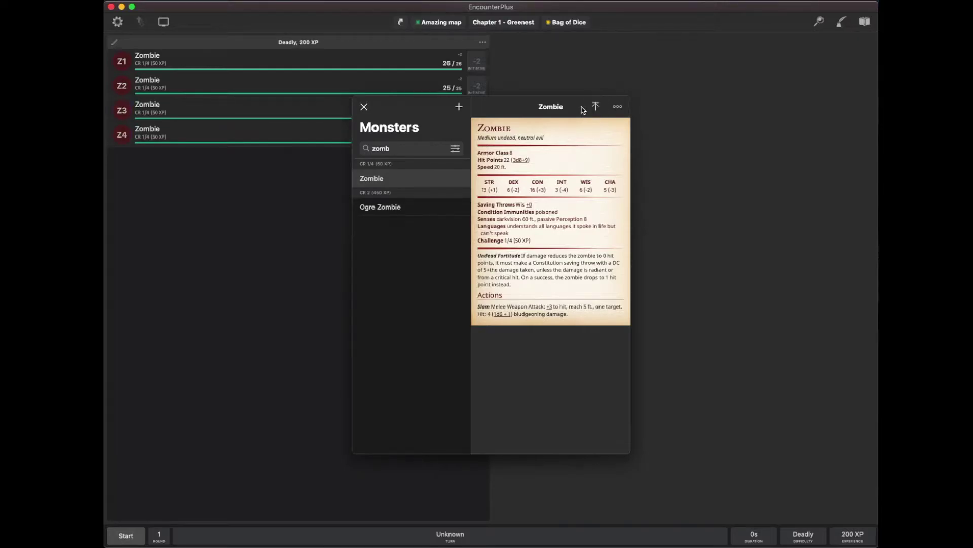
pyautogui.click(440, 205)
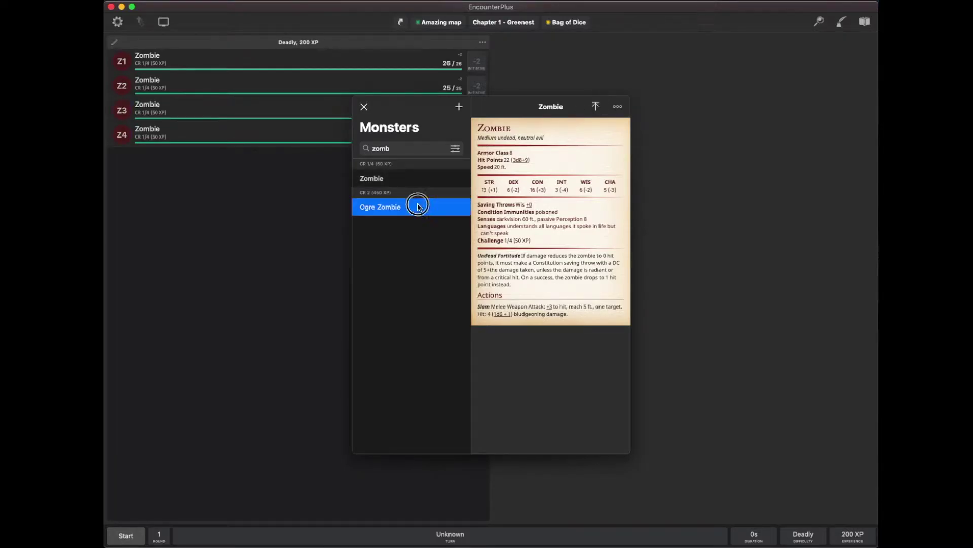
pyautogui.click(598, 109)
pyautogui.click(364, 107)
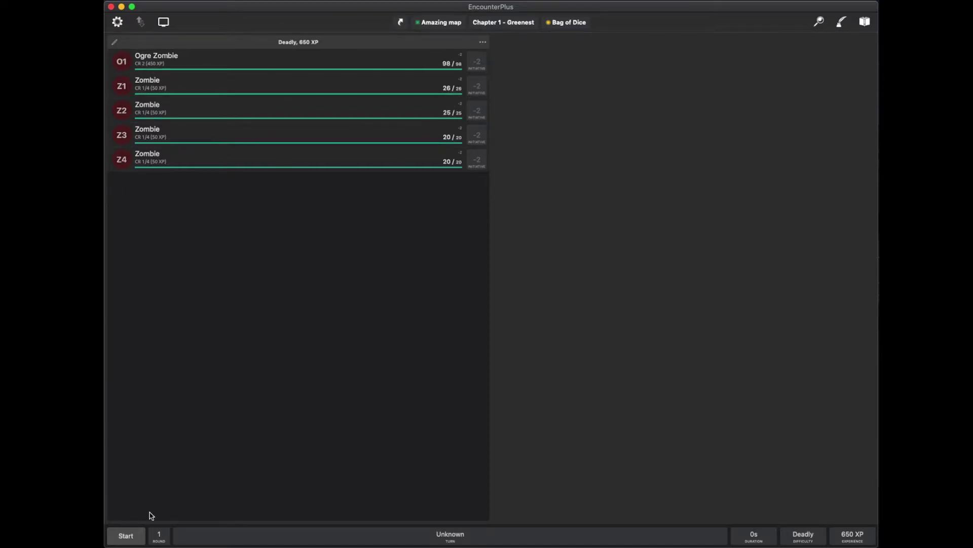
# - Start the encounter and roll initiative for all inactive creatures
pyautogui.click(129, 539)
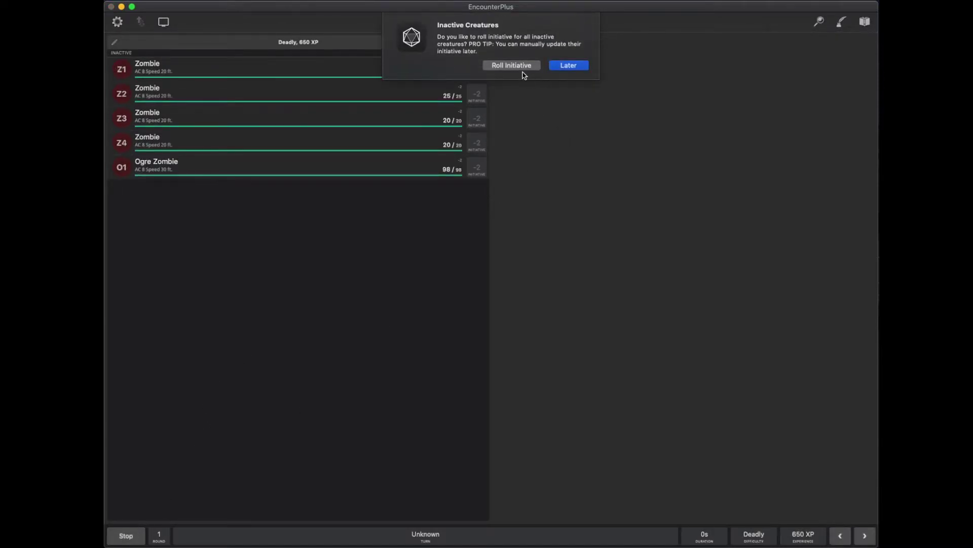
pyautogui.click(518, 67)
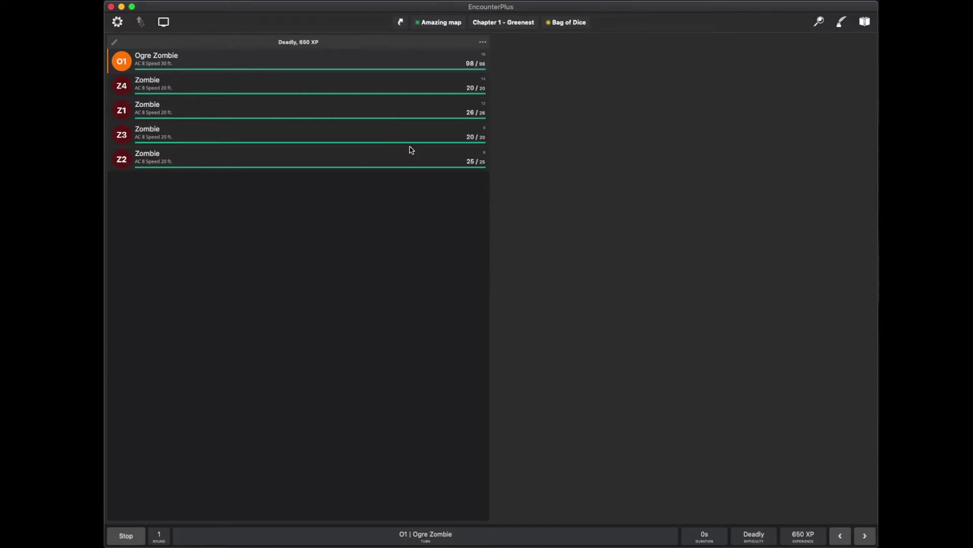
# - Roll the Ogre Zombie's Strength check and Wisdom saving throw from its stat block
pyautogui.click(320, 60)
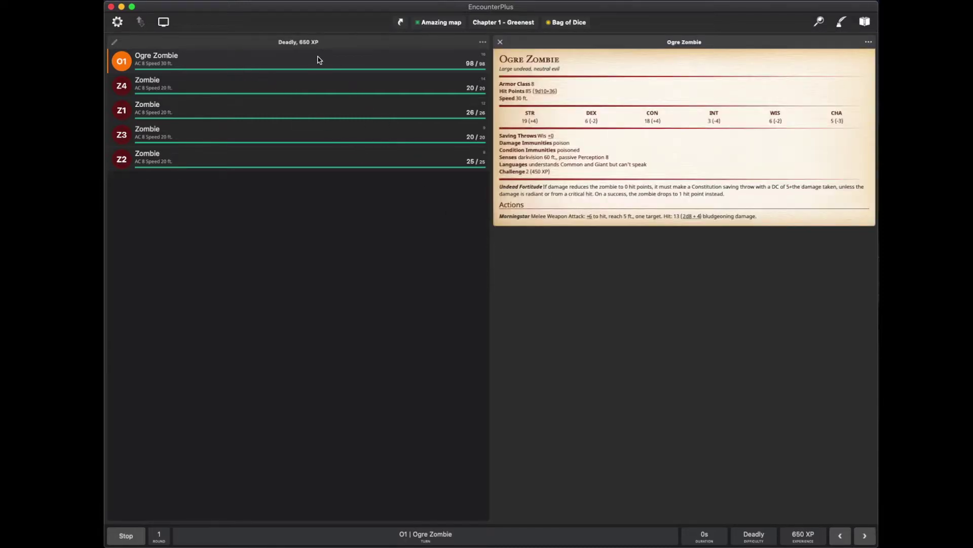
pyautogui.click(533, 122)
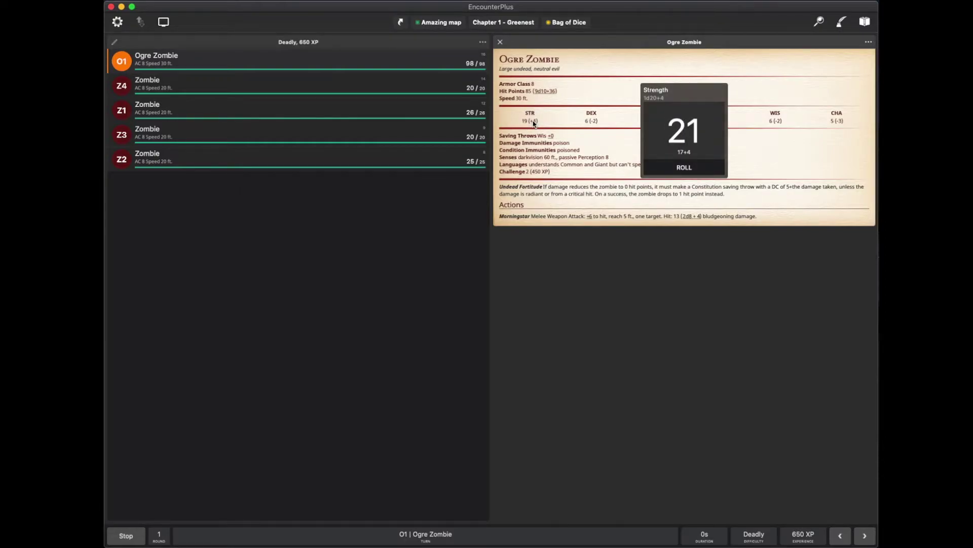
pyautogui.click(661, 302)
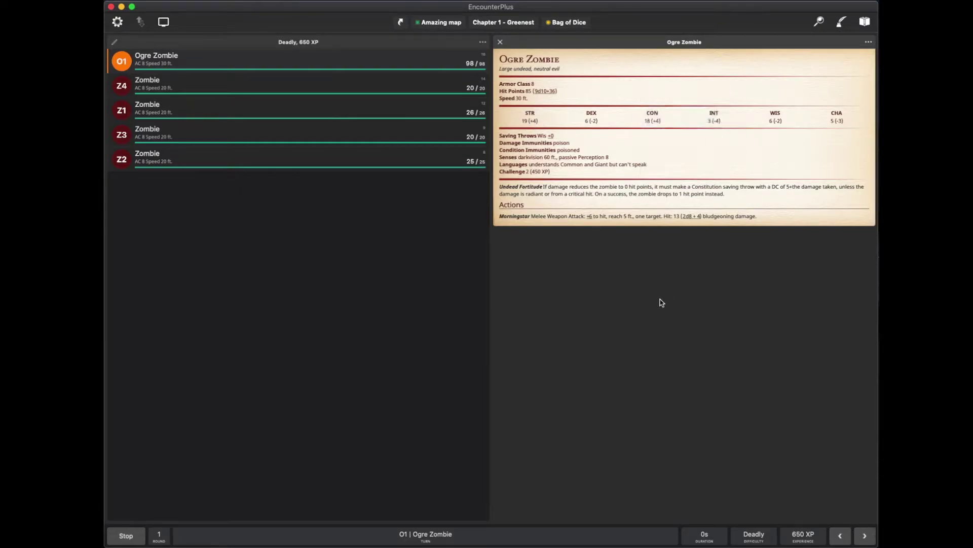
pyautogui.click(552, 137)
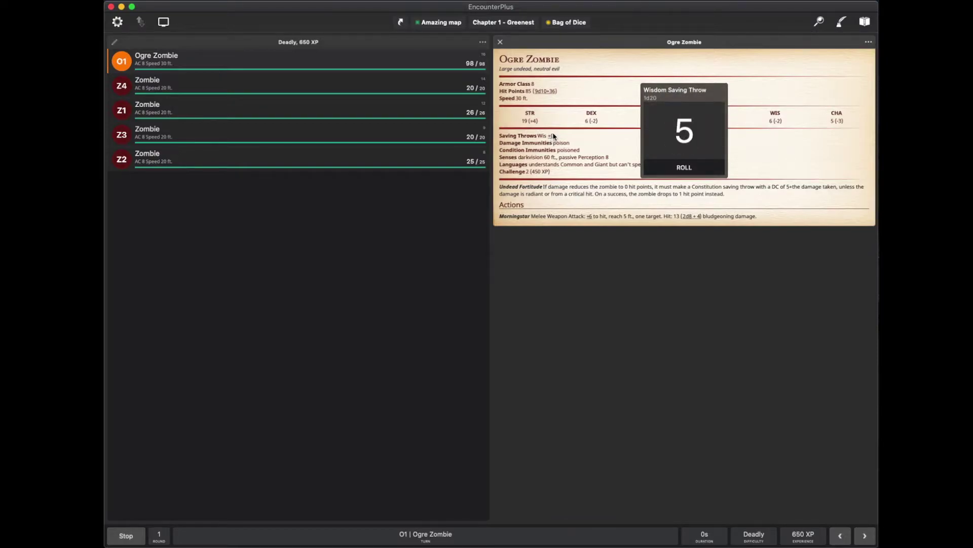
pyautogui.click(641, 292)
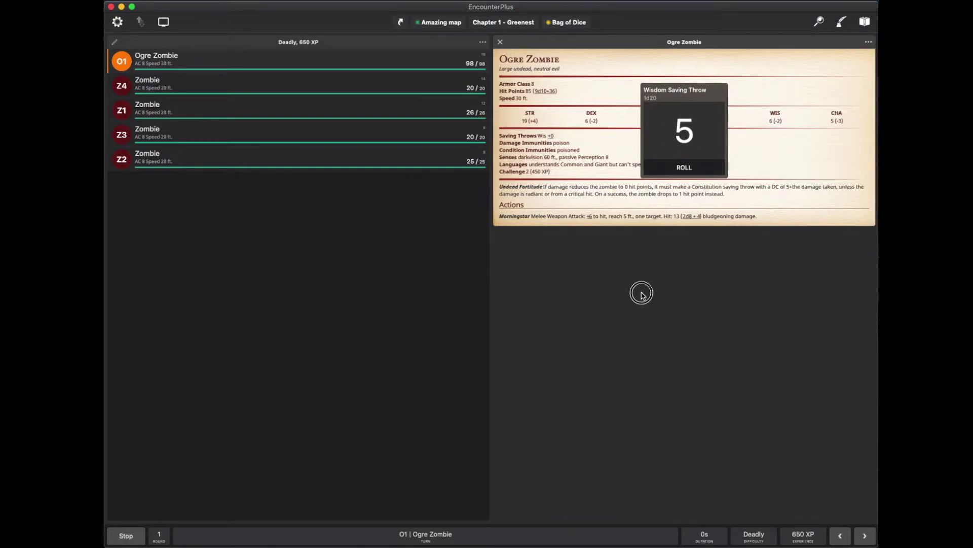
# - Roll the Ogre Zombie's Morningstar +6 attack and its 2d8+4 bludgeoning damage
pyautogui.click(589, 216)
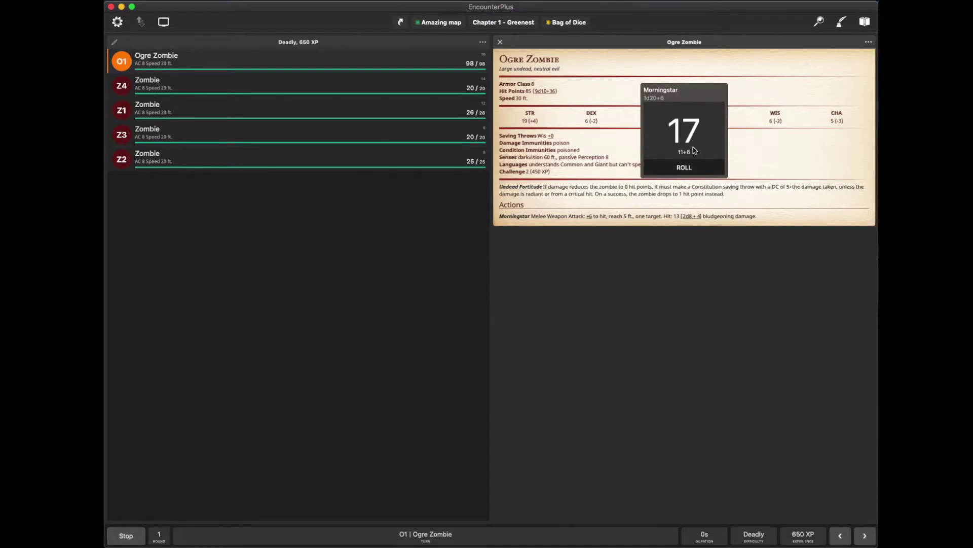
pyautogui.click(682, 226)
pyautogui.click(693, 217)
pyautogui.click(599, 226)
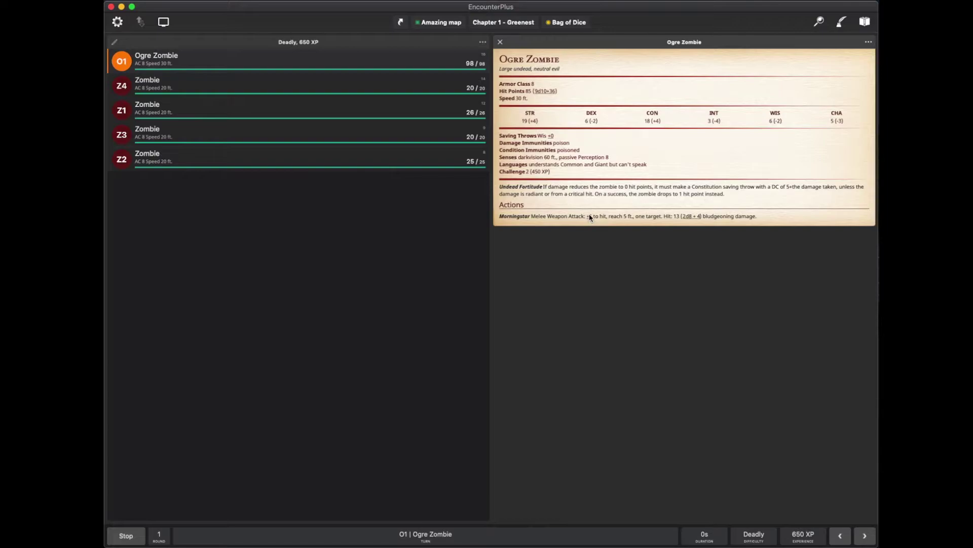
# - Roll the Morningstar attack repeatedly with low and high results, and roll its doubled 4d8+4 damage
pyautogui.click(589, 217)
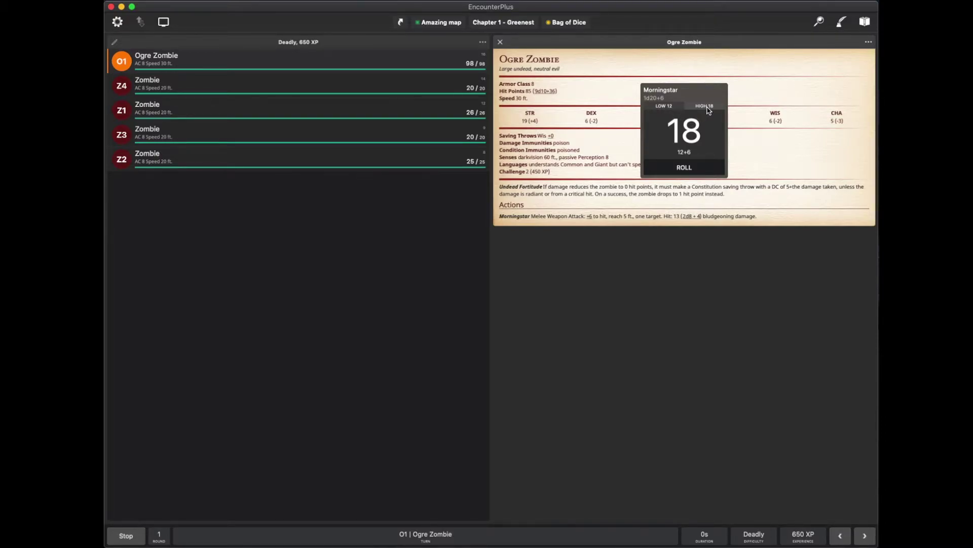
pyautogui.click(681, 169)
pyautogui.click(681, 169)
pyautogui.click(667, 192)
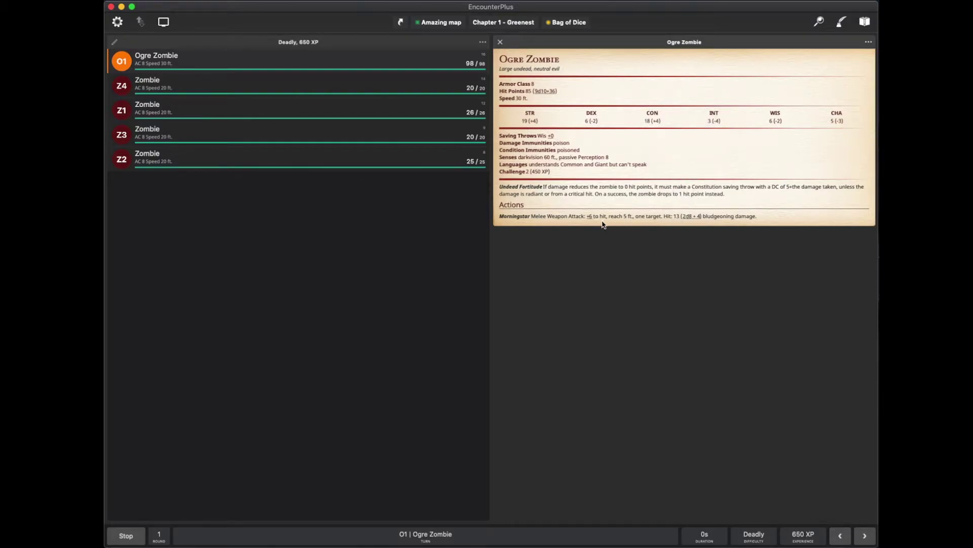
pyautogui.click(694, 219)
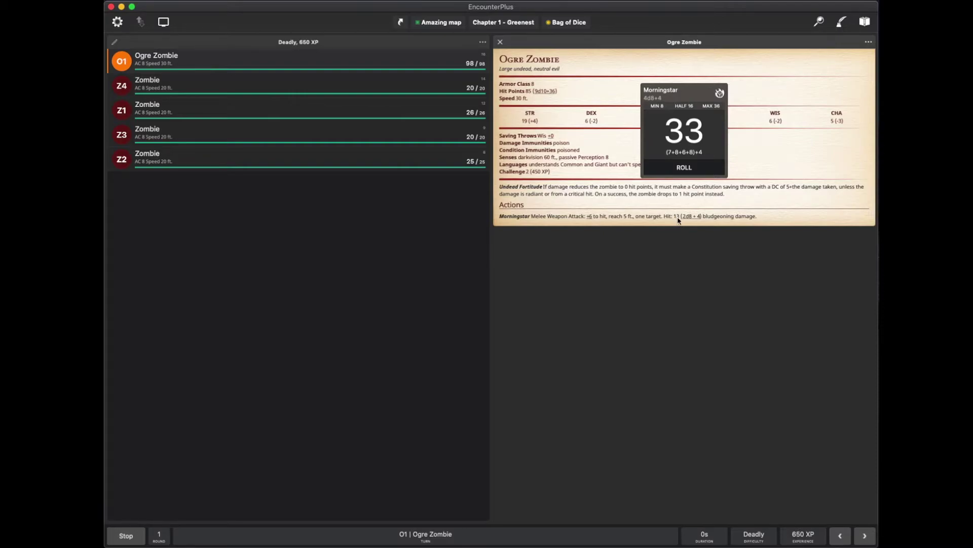
pyautogui.click(679, 254)
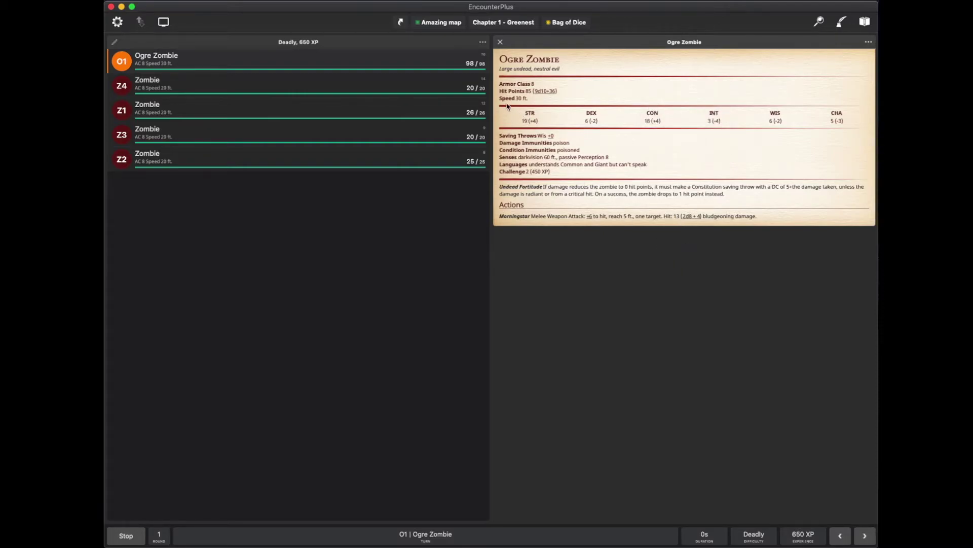
# - Apply 16 damage to zombie Z4
pyautogui.click(471, 89)
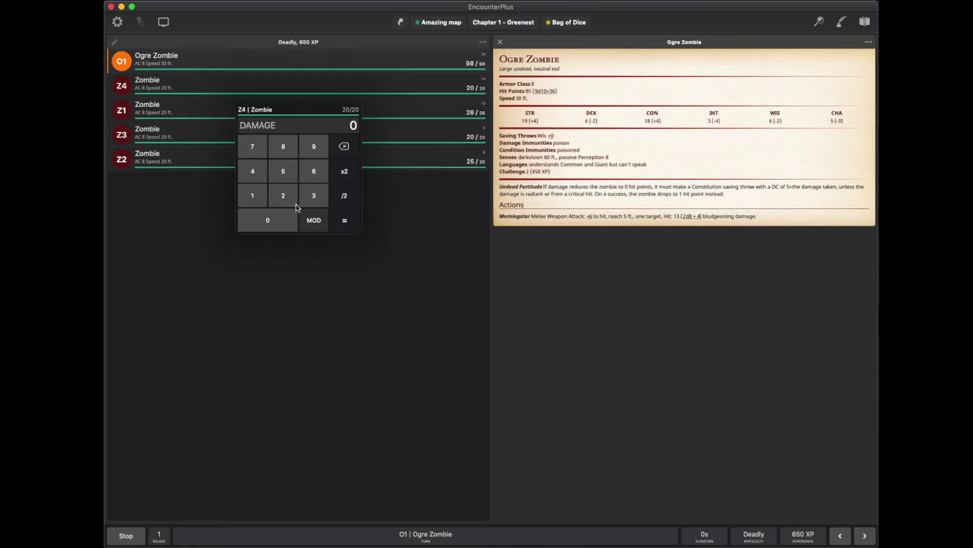
pyautogui.click(255, 194)
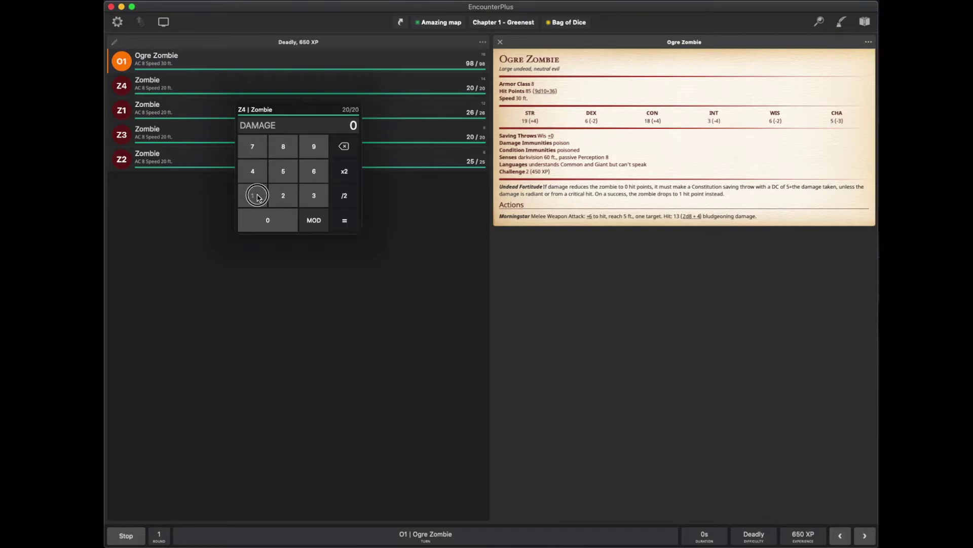
pyautogui.click(307, 170)
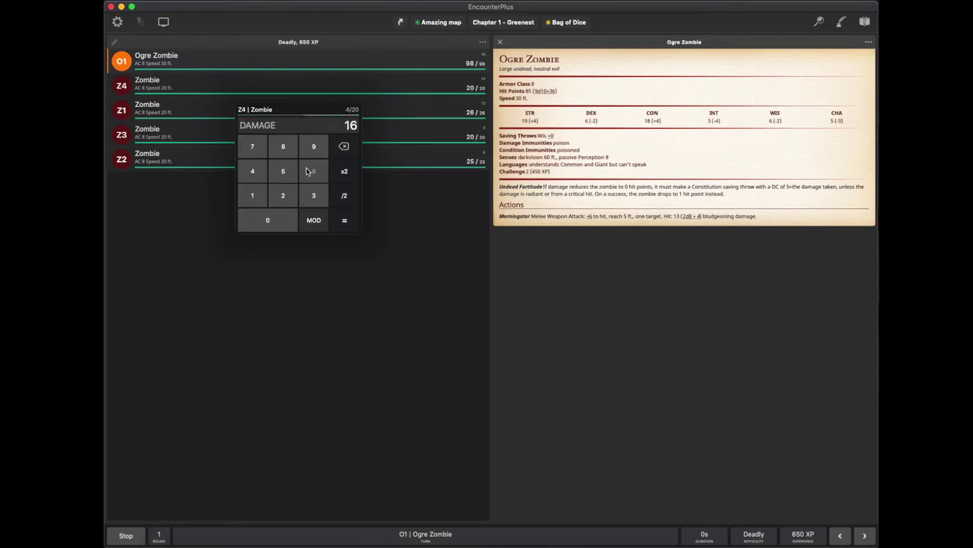
pyautogui.click(347, 223)
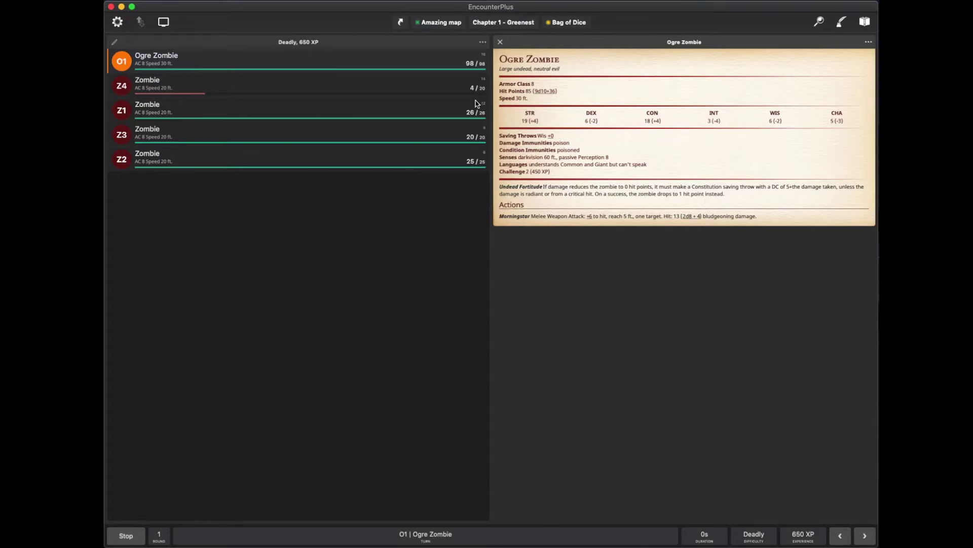
# - Halve and redouble an amount of 6, switch it from damage to healing, and heal zombie Z4 by 6 hit points
pyautogui.click(473, 90)
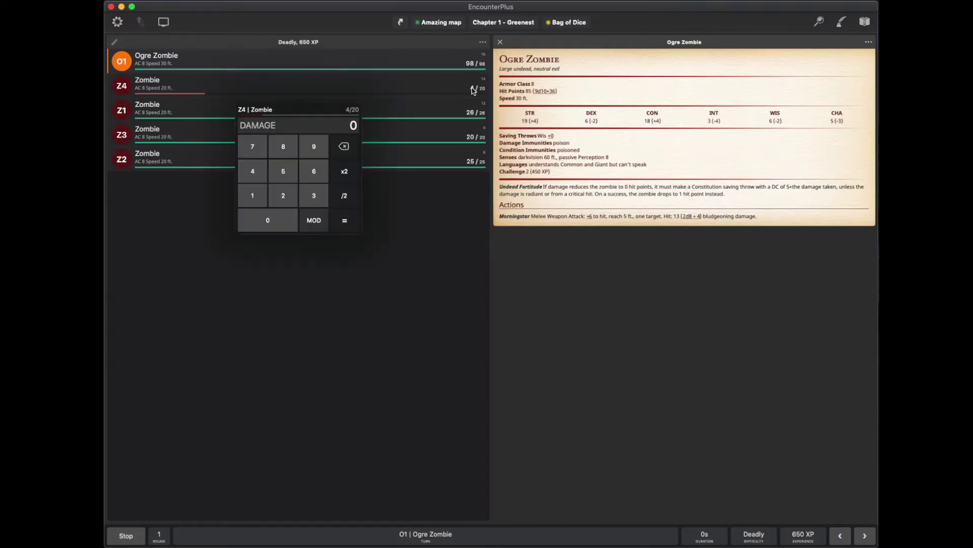
pyautogui.click(307, 173)
pyautogui.click(345, 198)
pyautogui.click(346, 173)
pyautogui.click(318, 224)
pyautogui.click(343, 225)
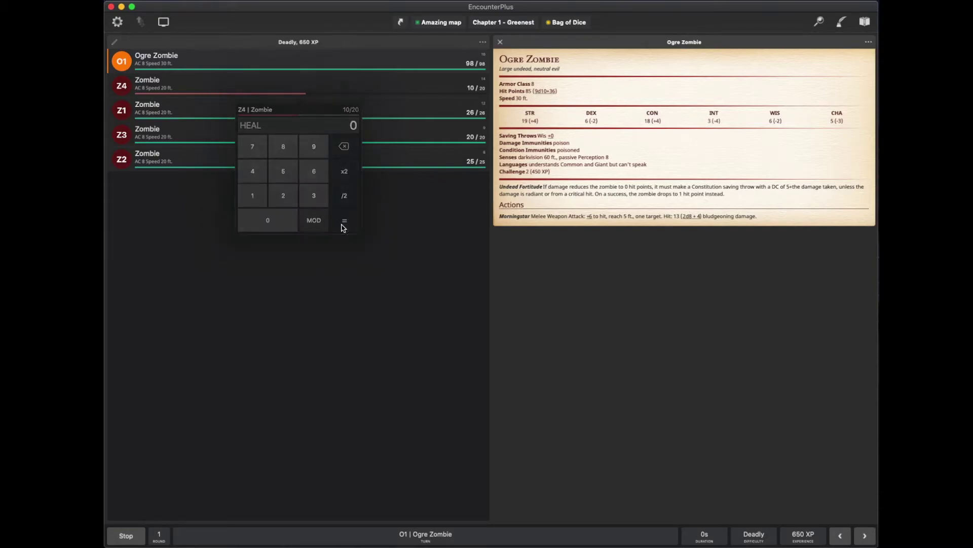
# - Apply 10 damage to zombie Z4, switching the entered amount from healing to damage
pyautogui.click(472, 89)
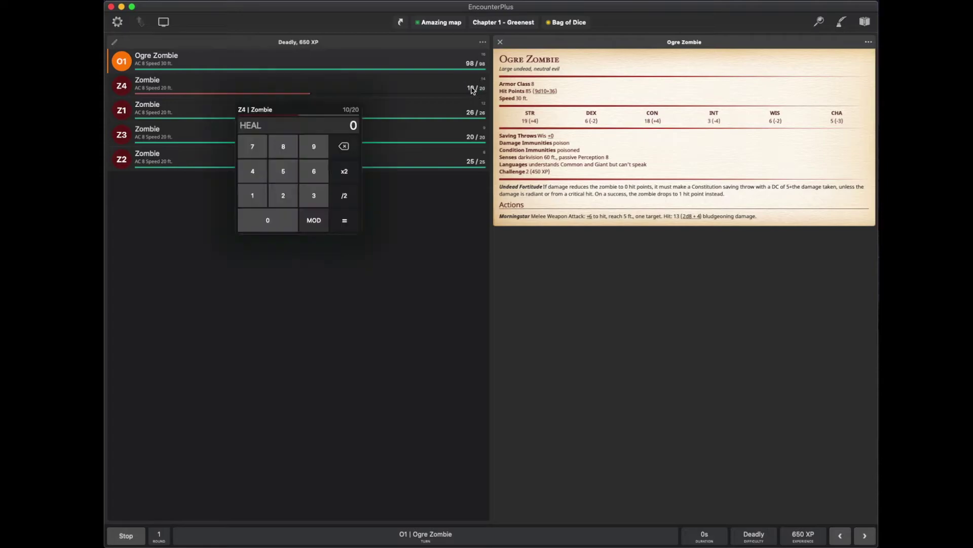
pyautogui.click(258, 198)
pyautogui.click(274, 223)
pyautogui.click(315, 222)
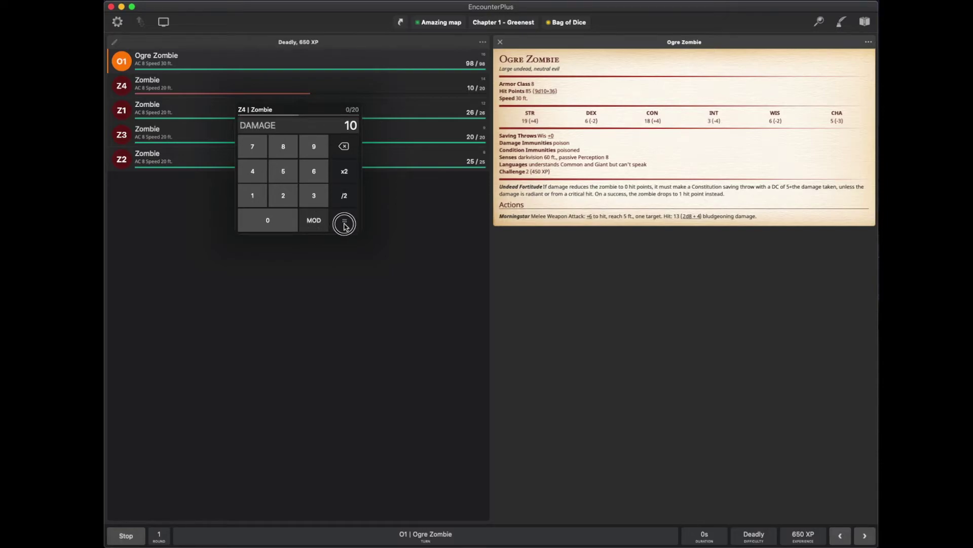
pyautogui.click(344, 222)
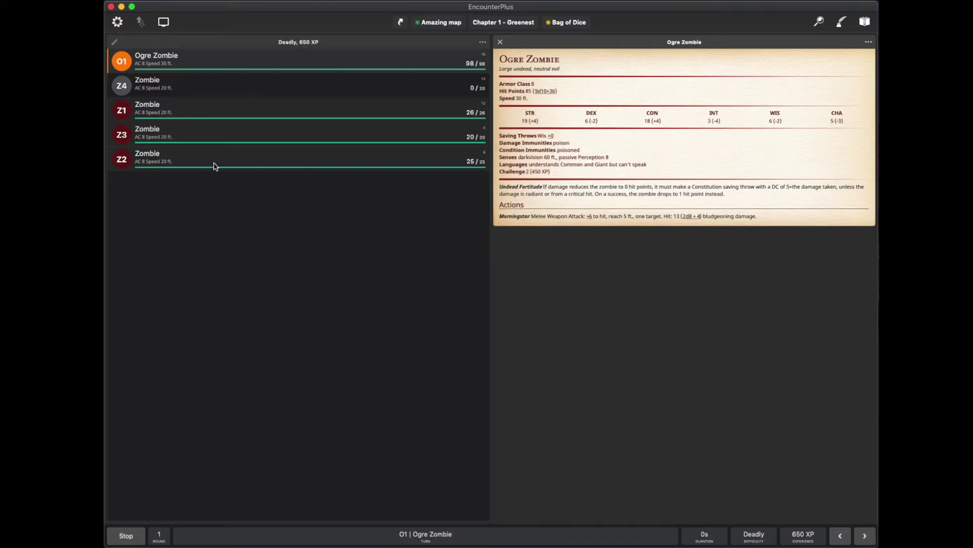
# - Make the initiative list editable and try to reorder zombie Z1 within it
pyautogui.click(115, 43)
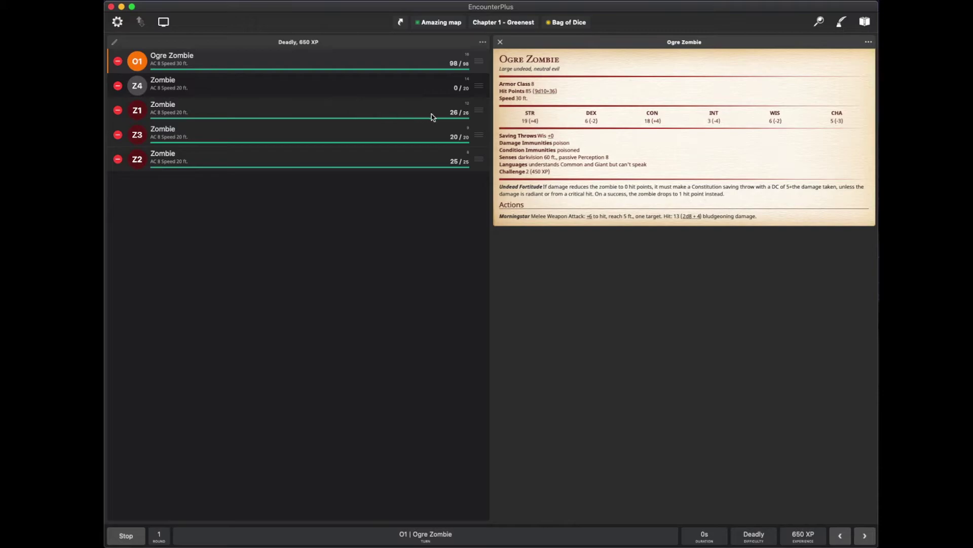
pyautogui.moveTo(479, 111)
pyautogui.mouseDown()
pyautogui.moveTo(482, 178)
pyautogui.moveTo(478, 108)
pyautogui.mouseUp()
pyautogui.hscroll(5, 384, 99)
pyautogui.hscroll(-8, 354, 91)
pyautogui.hscroll(5, 335, 88)
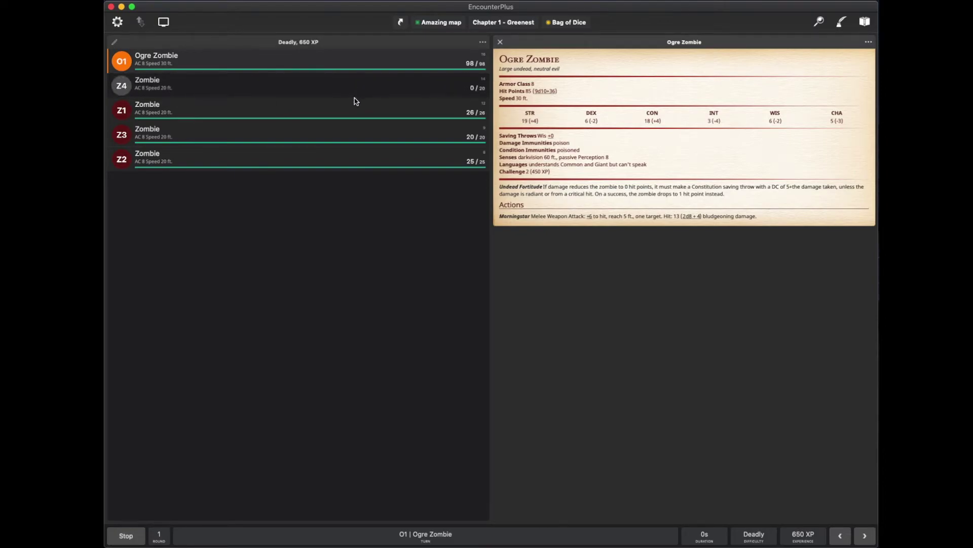
# - Start a new condition for zombie Z3 and choose Restrained as its type
pyautogui.click(351, 136)
pyautogui.hscroll(5, 351, 136)
pyautogui.hscroll(-2, 351, 136)
pyautogui.click(445, 136)
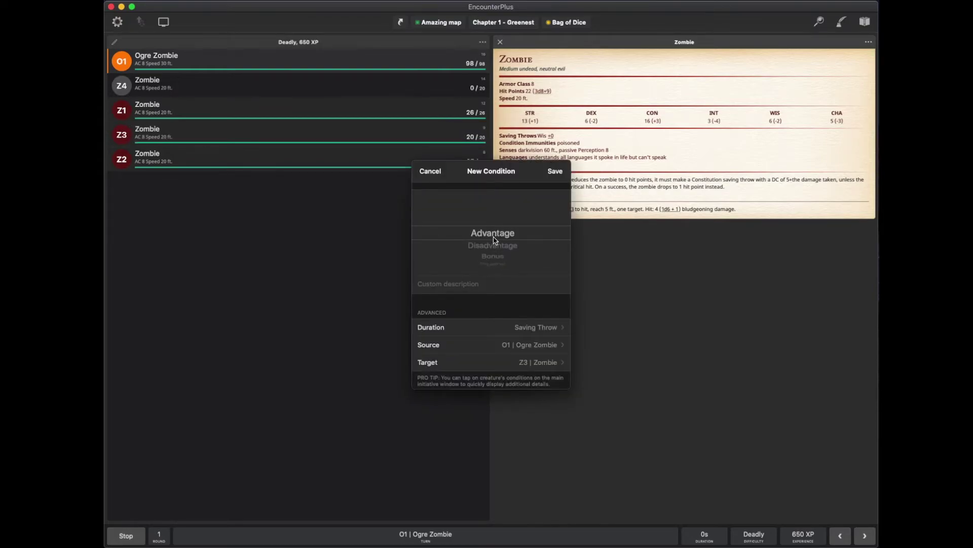
pyautogui.scroll(-10, 489, 244)
pyautogui.scroll(-9, 495, 240)
pyautogui.scroll(1, 495, 239)
pyautogui.scroll(4, 495, 240)
# - Set the Restrained condition's duration to 1 minute, keep O1 | Ogre Zombie as its source, and save it
pyautogui.click(541, 326)
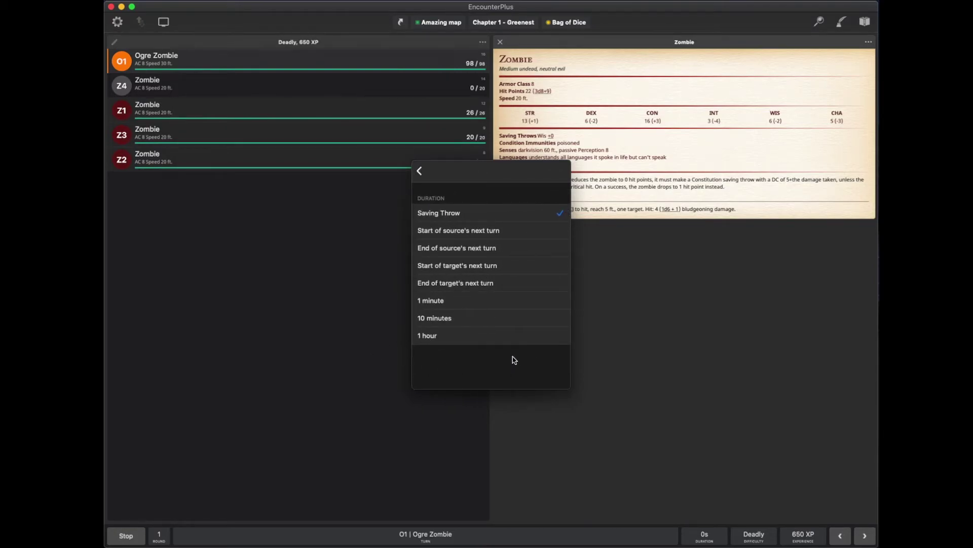
pyautogui.click(445, 300)
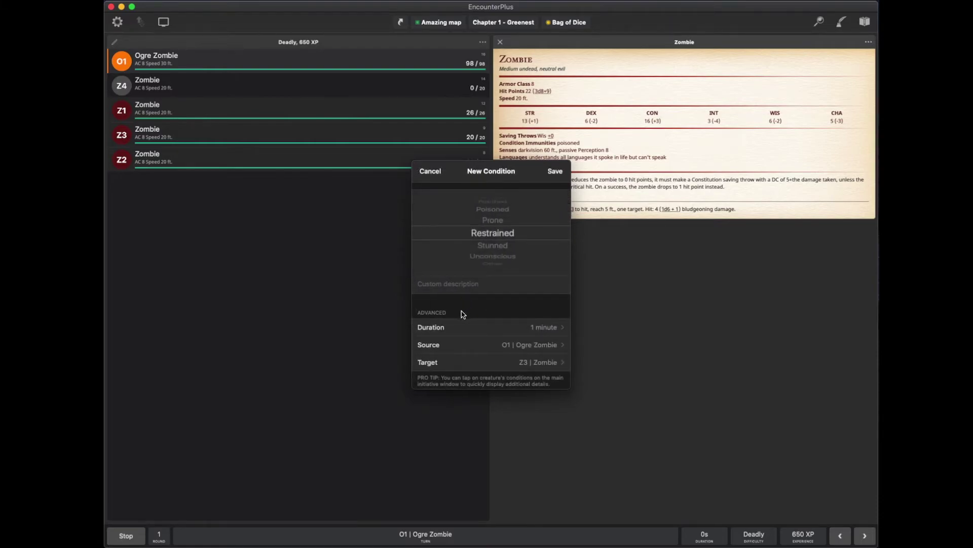
pyautogui.click(522, 345)
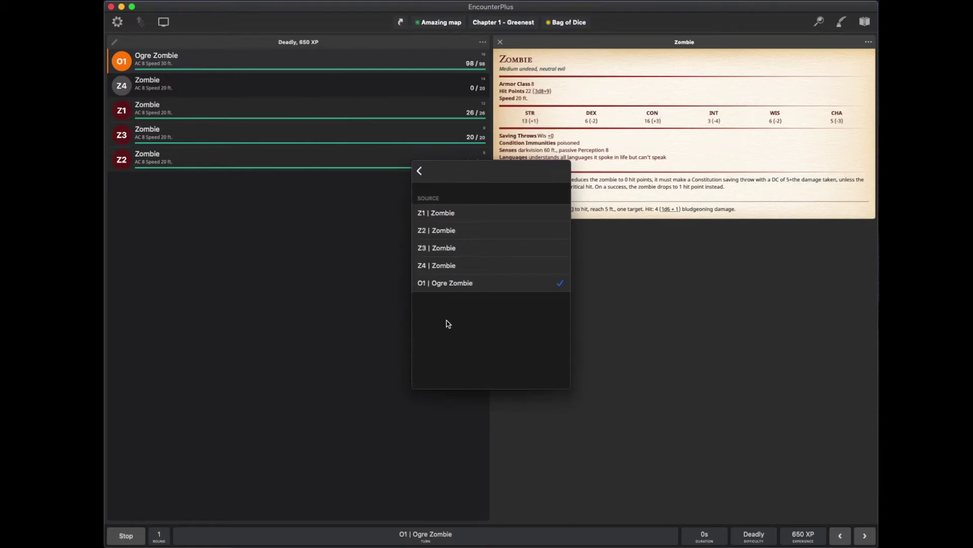
pyautogui.click(419, 171)
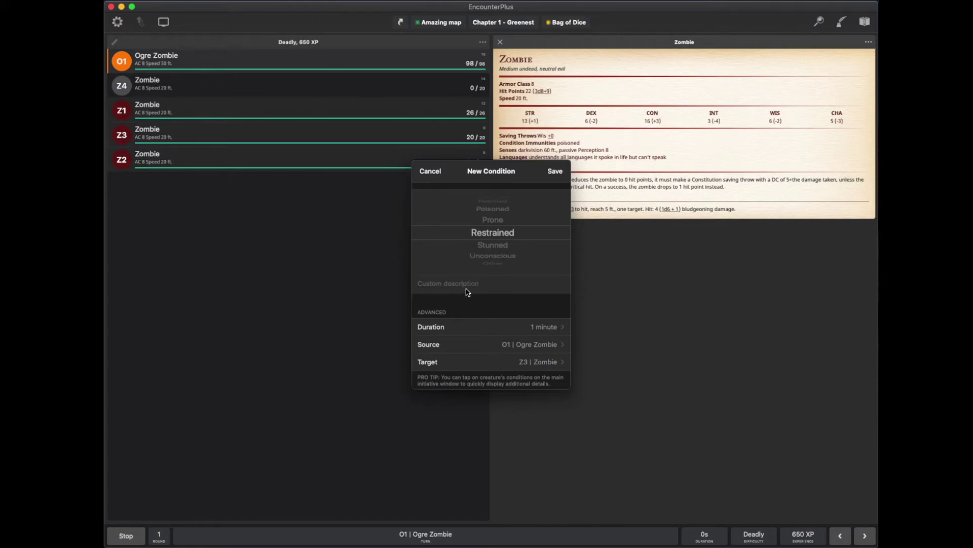
pyautogui.scroll(-3, 496, 239)
pyautogui.scroll(2, 496, 239)
pyautogui.scroll(-2, 497, 239)
pyautogui.scroll(4, 497, 241)
pyautogui.scroll(-1, 487, 253)
pyautogui.click(556, 171)
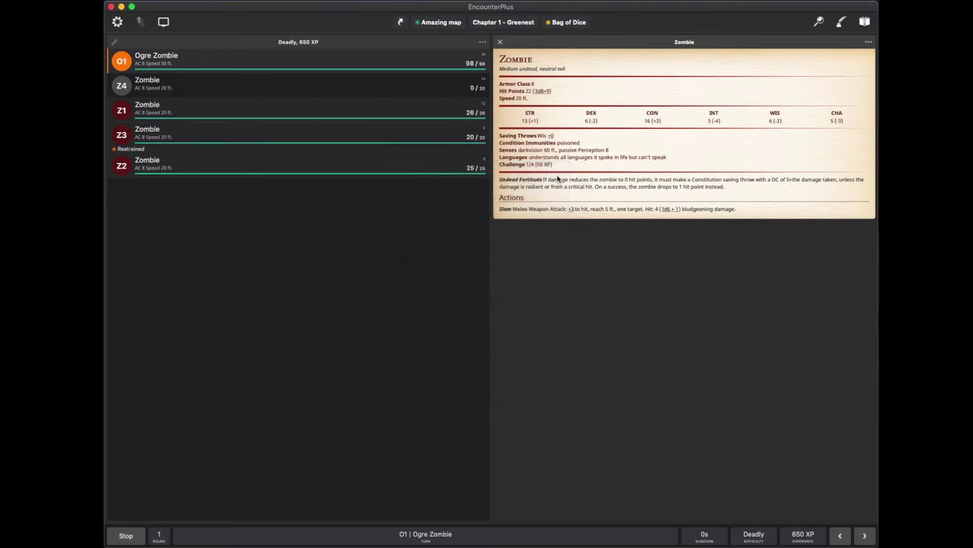
# - Read the details of zombie Z3's Restrained condition and delete the condition
pyautogui.click(131, 149)
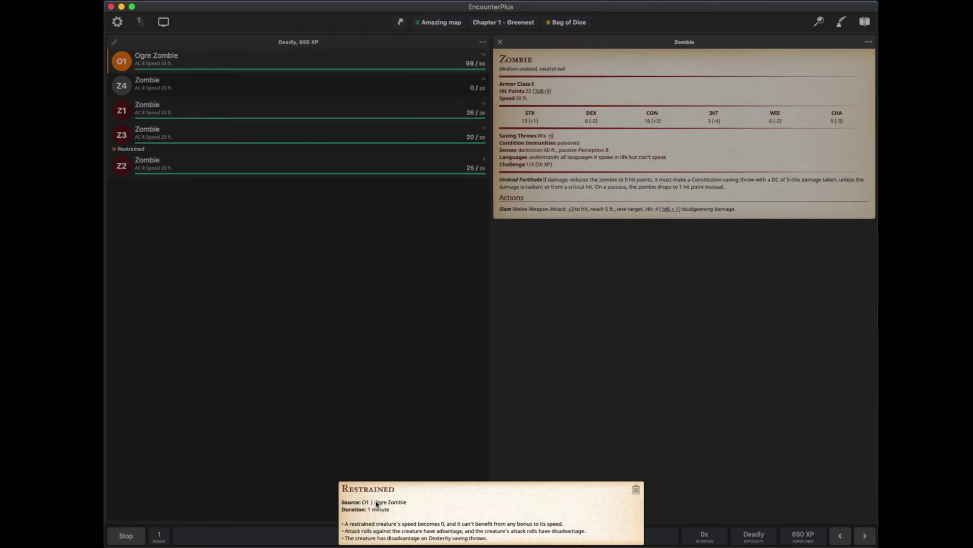
pyautogui.click(405, 297)
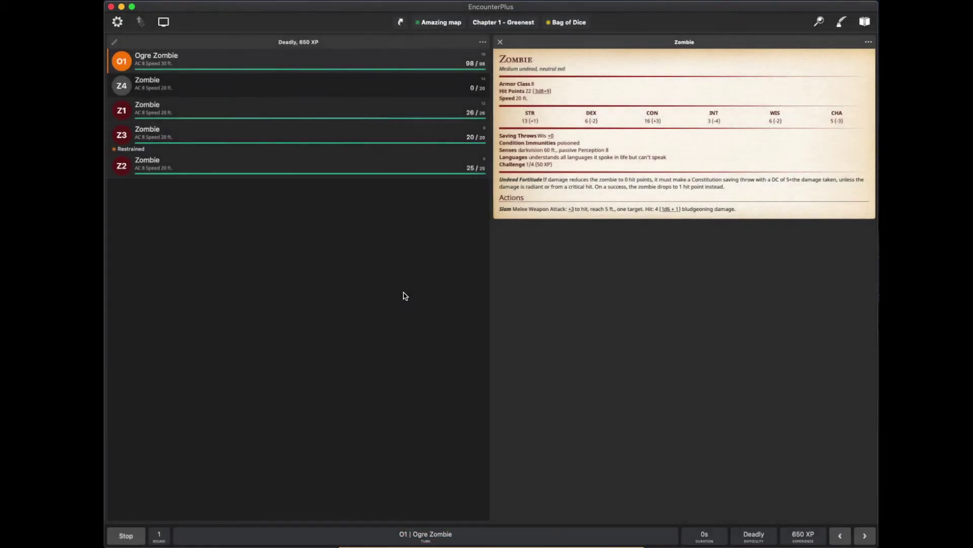
pyautogui.click(140, 149)
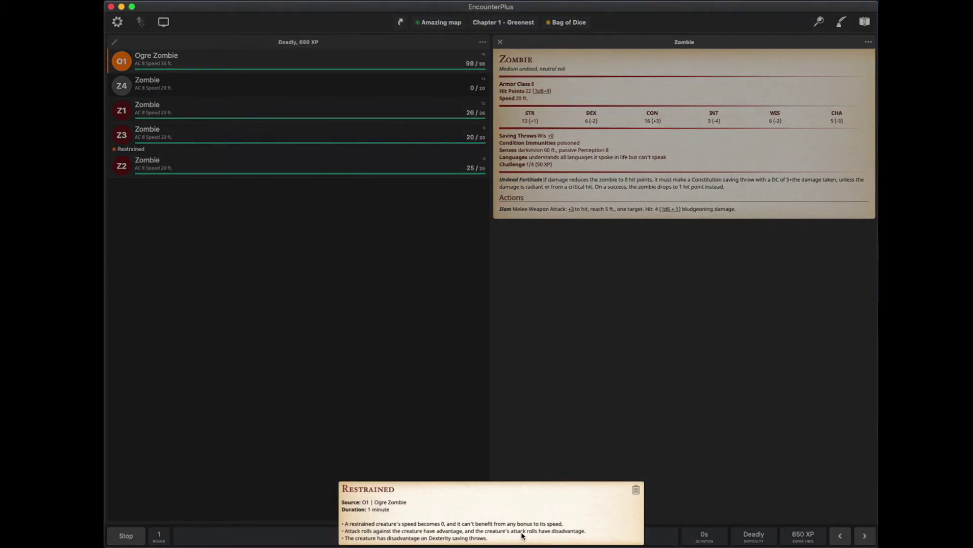
pyautogui.click(637, 489)
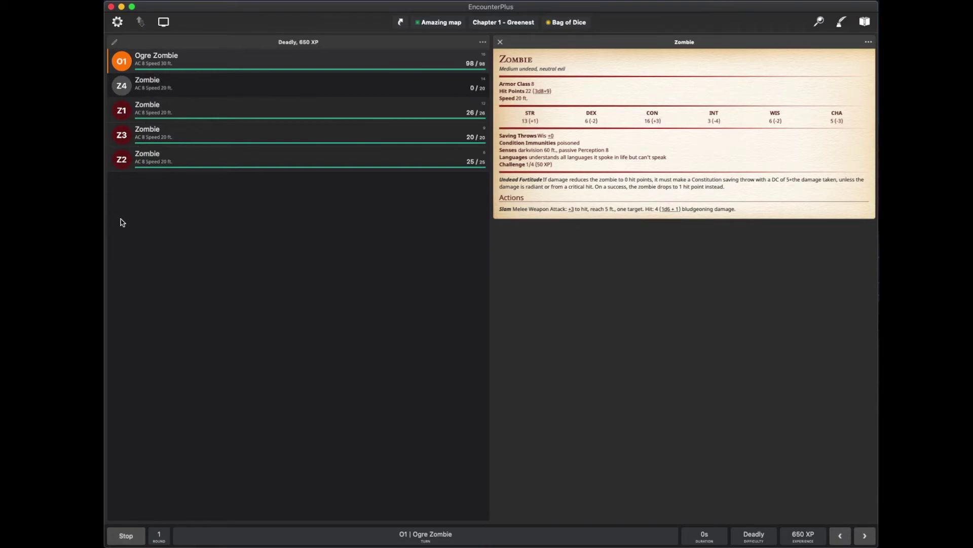
# - Stop the encounter and look through zombie Z1's editable properties, including its hit points, asset and line-of-sight settings
pyautogui.click(126, 530)
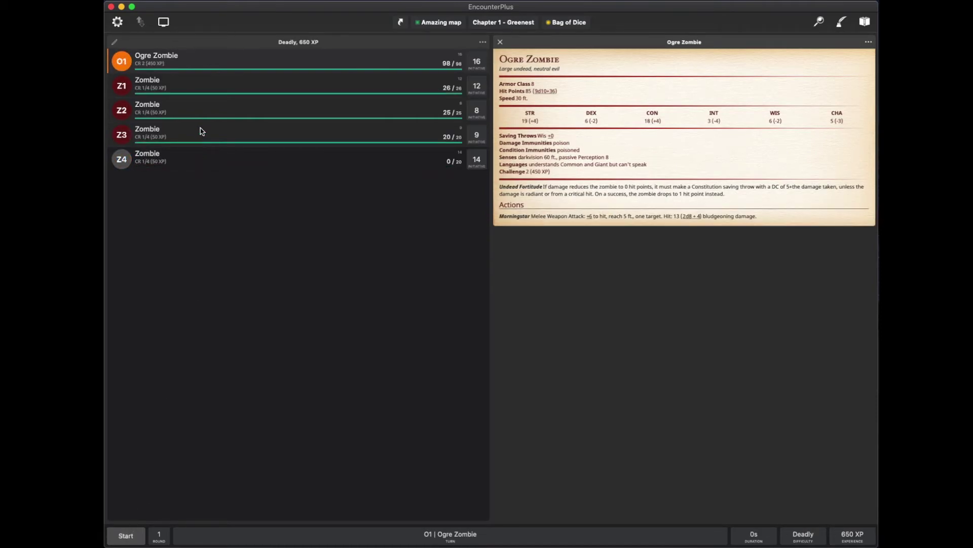
pyautogui.hscroll(-3, 200, 81)
pyautogui.hscroll(8, 198, 82)
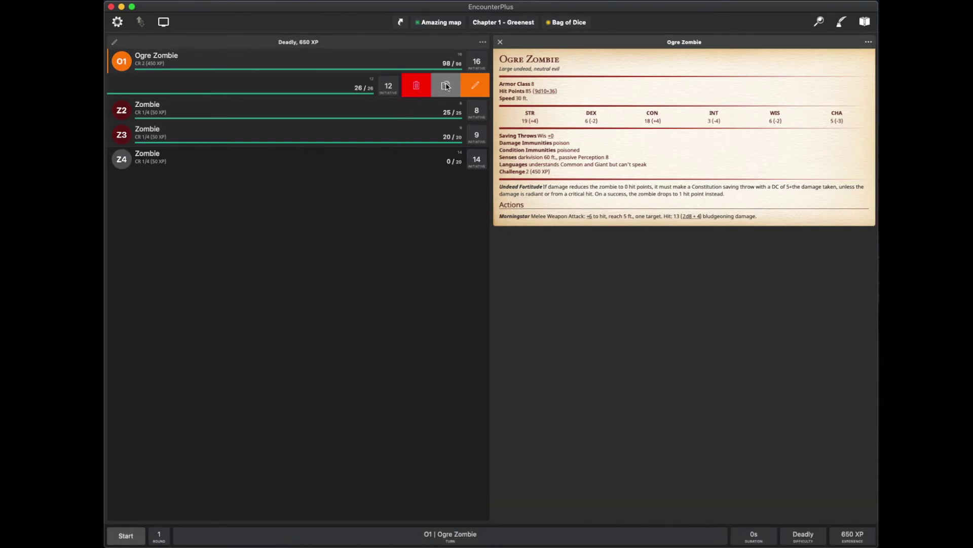
pyautogui.click(475, 85)
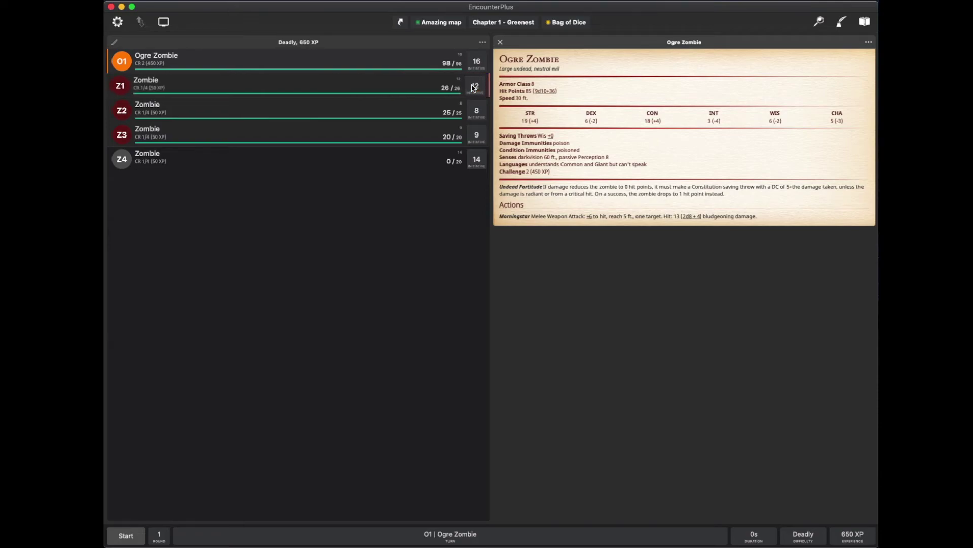
pyautogui.scroll(-3, 503, 269)
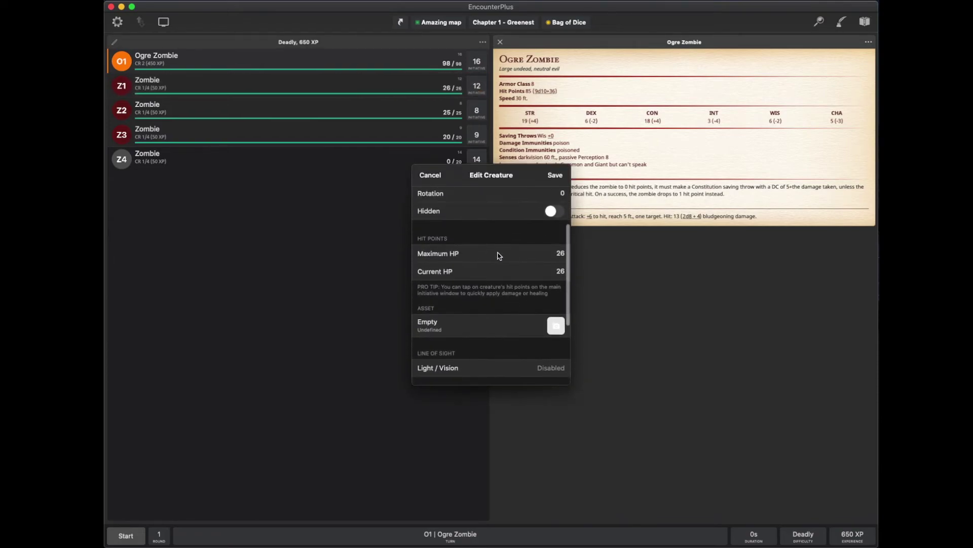
pyautogui.scroll(-4, 489, 261)
pyautogui.scroll(7, 490, 260)
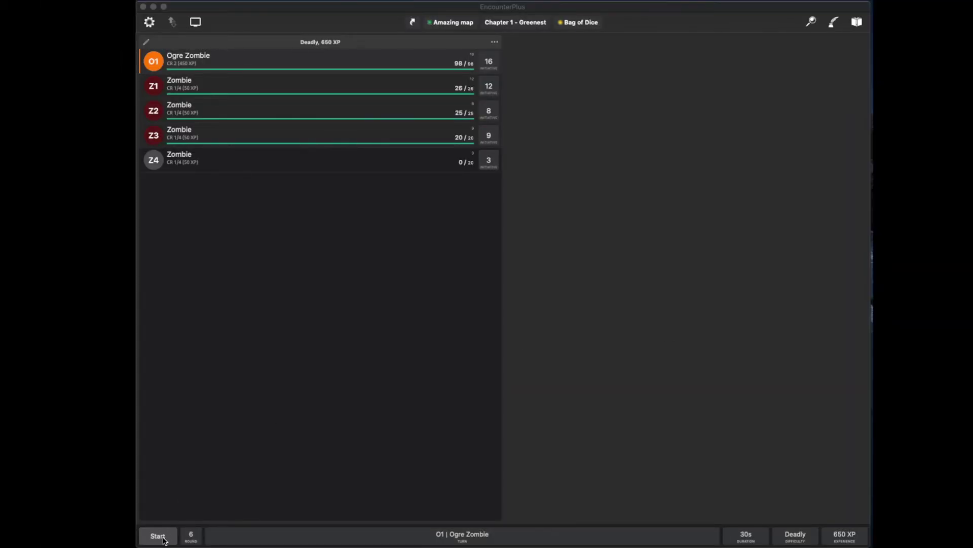
# - Start the encounter and advance the turns into round 8, stepping back one turn to the Ogre Zombie
pyautogui.click(163, 540)
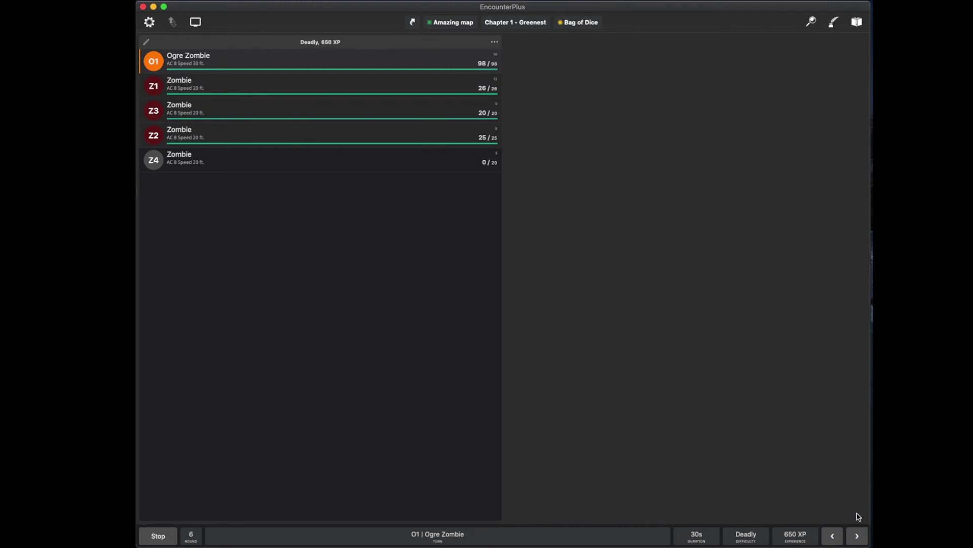
pyautogui.click(856, 537)
pyautogui.click(857, 538)
pyautogui.click(857, 538)
pyautogui.click(858, 537)
pyautogui.click(859, 536)
pyautogui.click(859, 535)
pyautogui.click(859, 536)
pyautogui.click(860, 536)
pyautogui.click(859, 536)
pyautogui.click(831, 541)
# - Add the Variant Human Paladin and the Dwarf Fighter from the library's players to the encounter
pyautogui.click(810, 21)
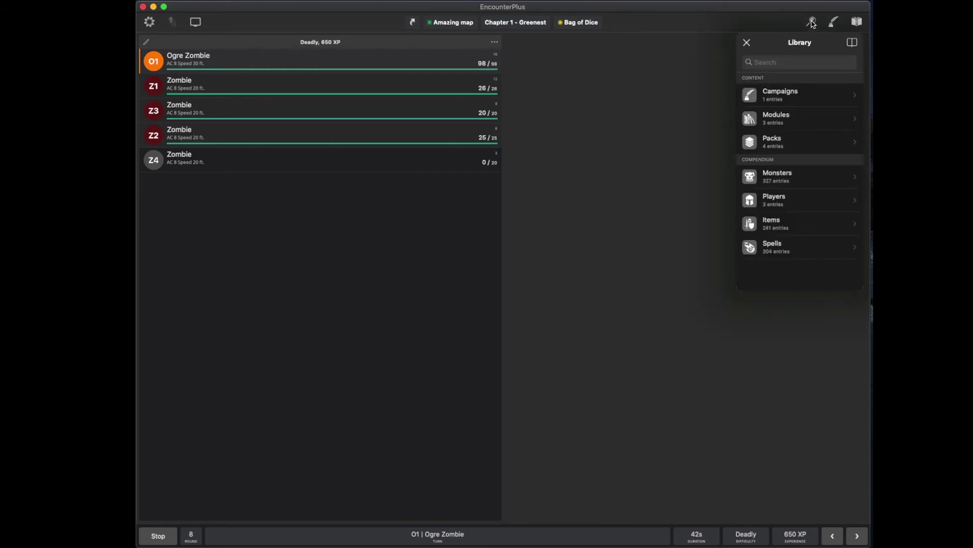
pyautogui.click(776, 199)
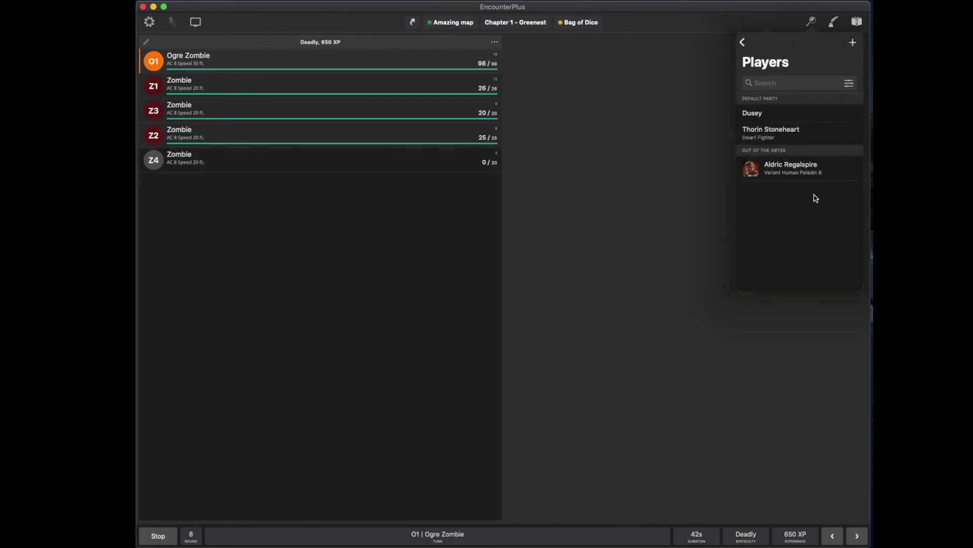
pyautogui.click(790, 165)
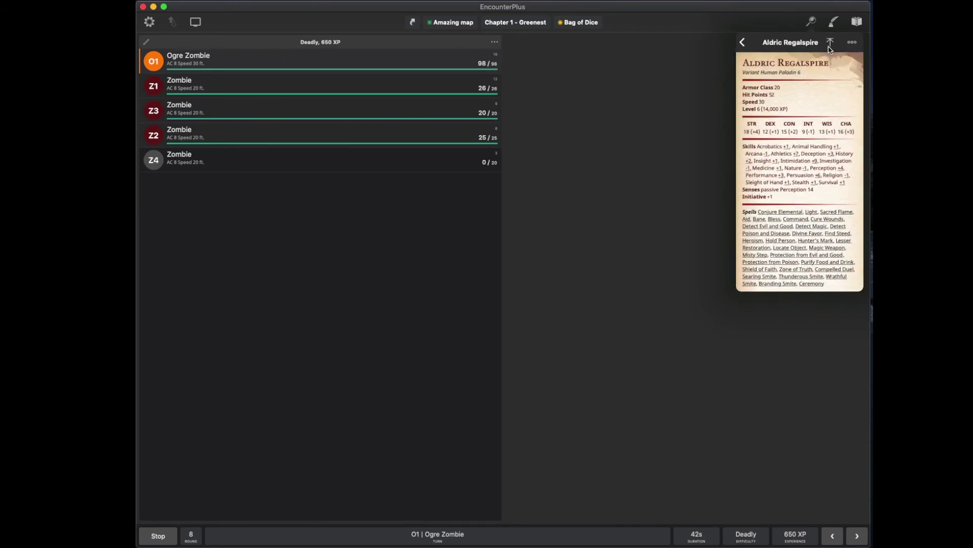
pyautogui.click(829, 42)
pyautogui.click(743, 45)
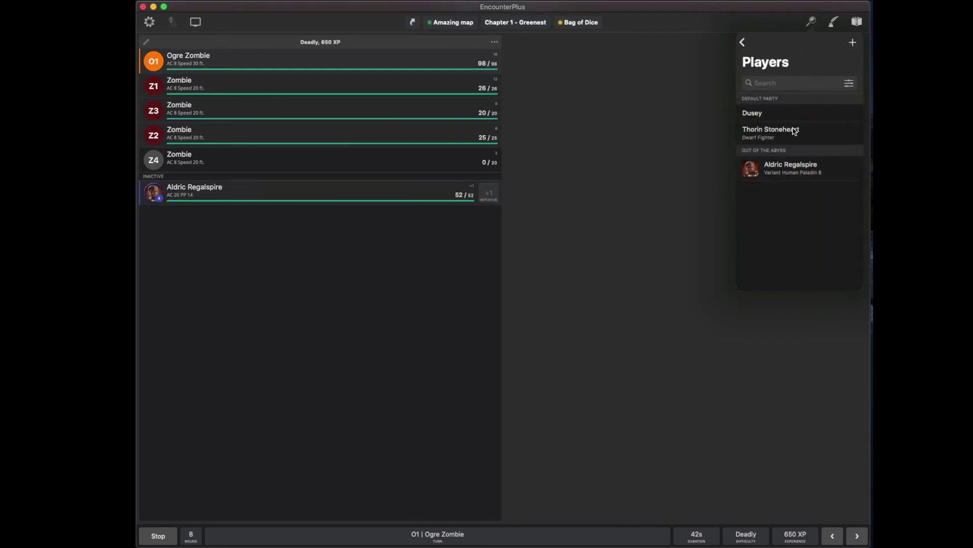
pyautogui.click(793, 130)
pyautogui.click(830, 42)
pyautogui.click(609, 177)
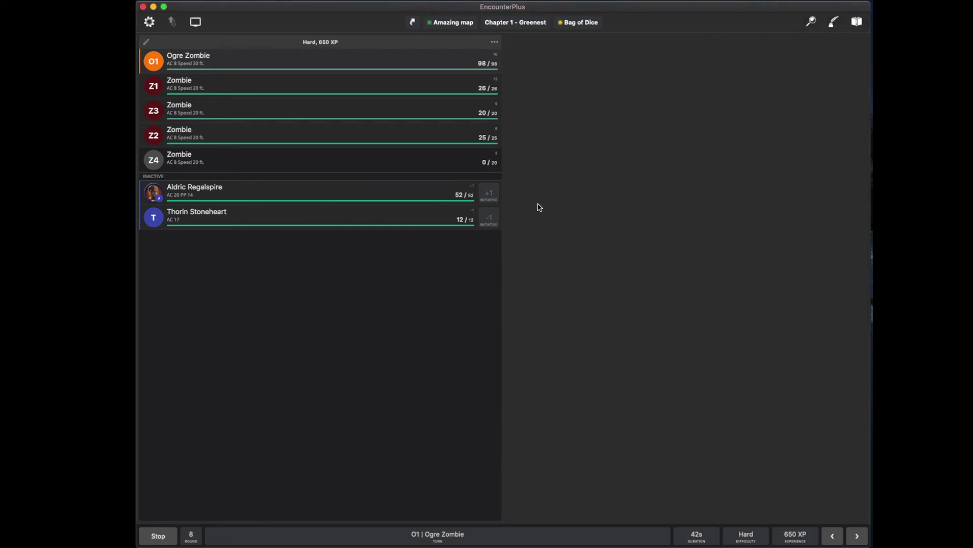
# - Set the paladin's initiative to 15
pyautogui.click(485, 198)
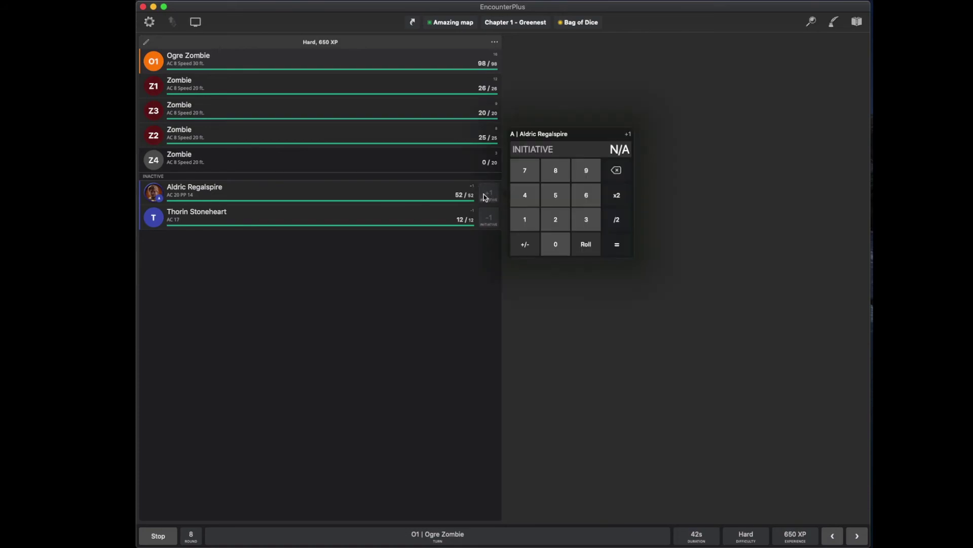
pyautogui.write('15')
pyautogui.click(622, 252)
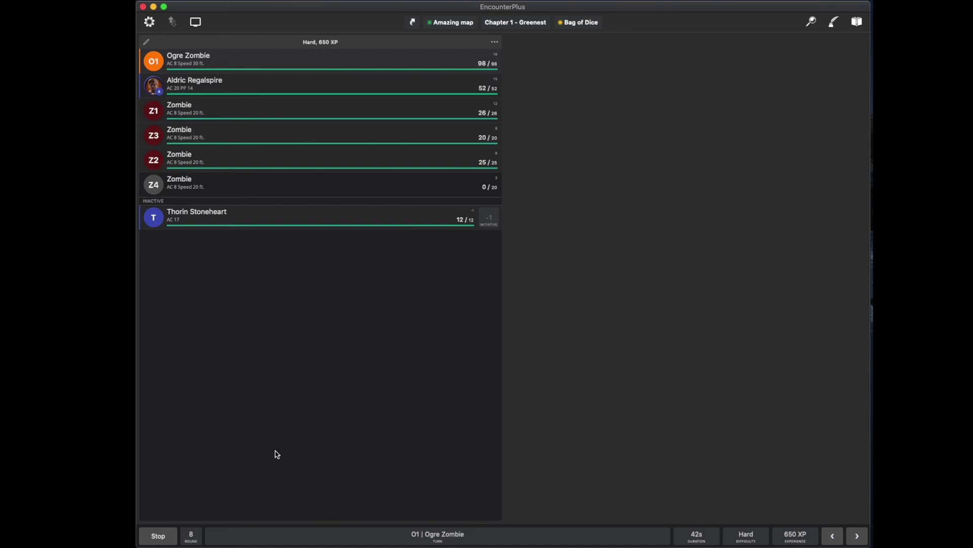
# - Stop and restart the encounter, rolling initiative for the inactive Dwarf Fighter
pyautogui.click(160, 535)
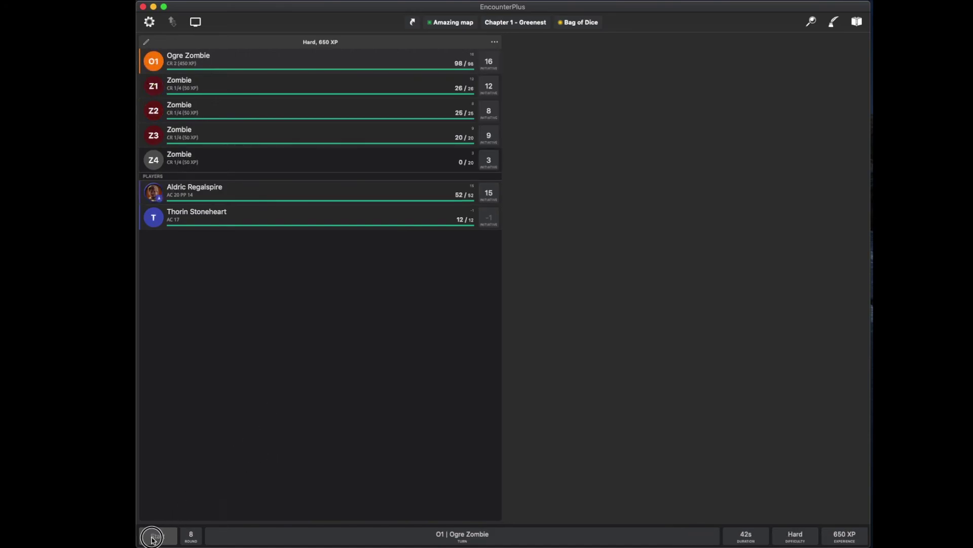
pyautogui.click(153, 535)
pyautogui.click(522, 65)
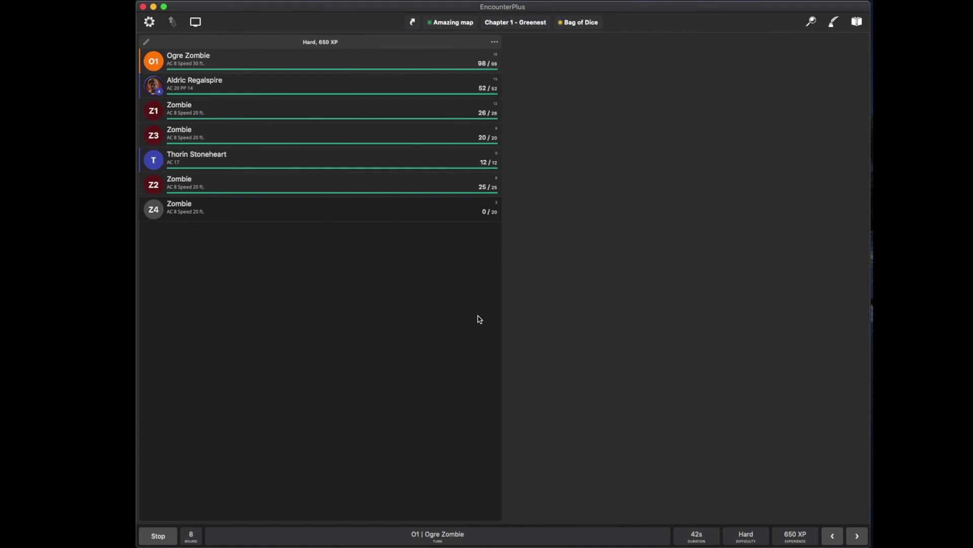
# - Advance the turns through two full rounds to the Ogre Zombie's turn in round 10
pyautogui.click(858, 536)
pyautogui.click(858, 537)
pyautogui.click(859, 537)
pyautogui.click(859, 536)
pyautogui.click(859, 536)
pyautogui.click(859, 537)
pyautogui.click(859, 537)
pyautogui.click(859, 536)
pyautogui.click(858, 537)
pyautogui.click(858, 536)
pyautogui.click(858, 537)
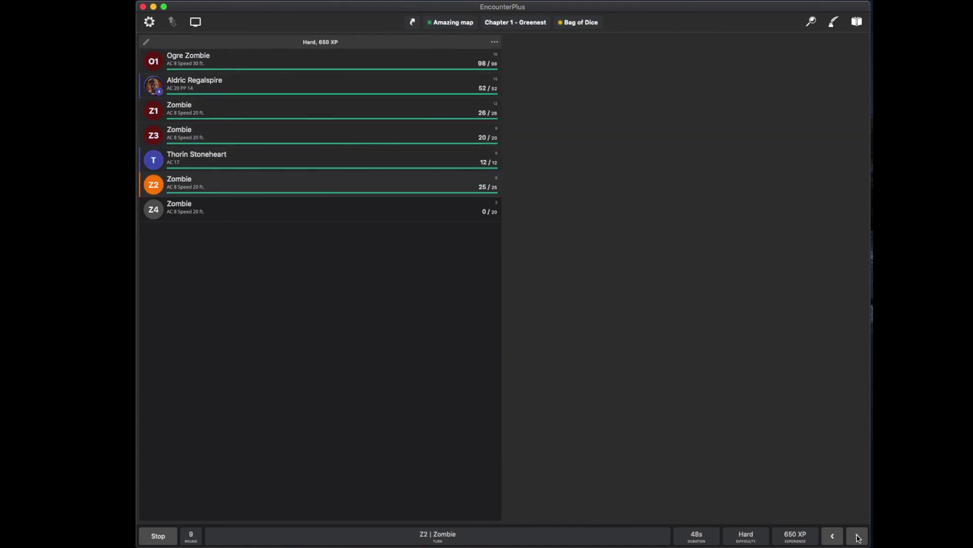
pyautogui.click(858, 536)
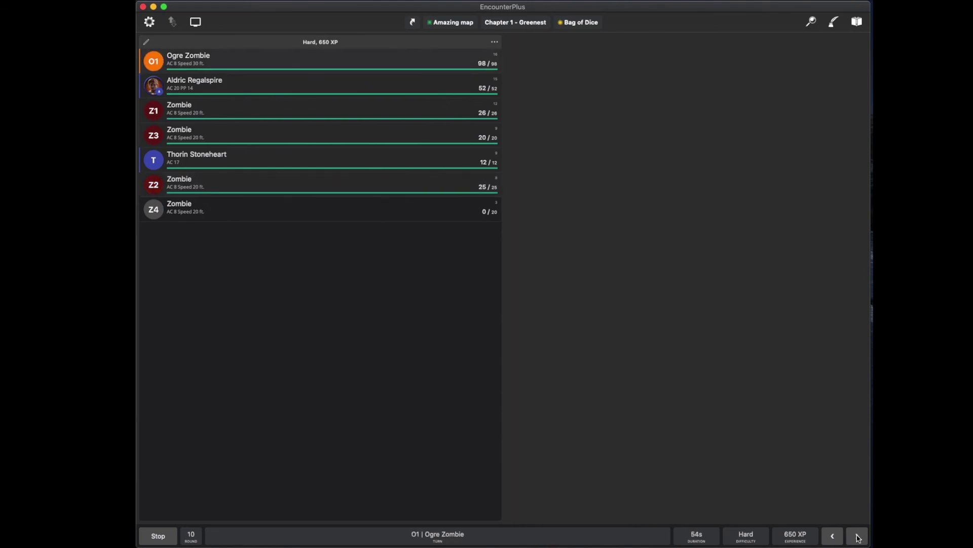